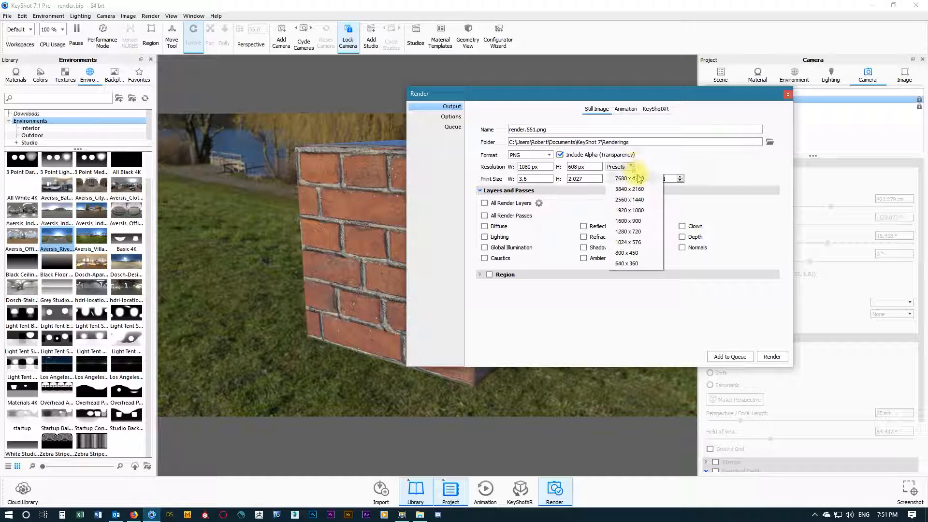
Set the render resolution to 1920 x 1080 and browse for the output folder to Teaching > T2 2018 > Assesment 2
{"action": "left_click", "coordinate": [644, 212]}
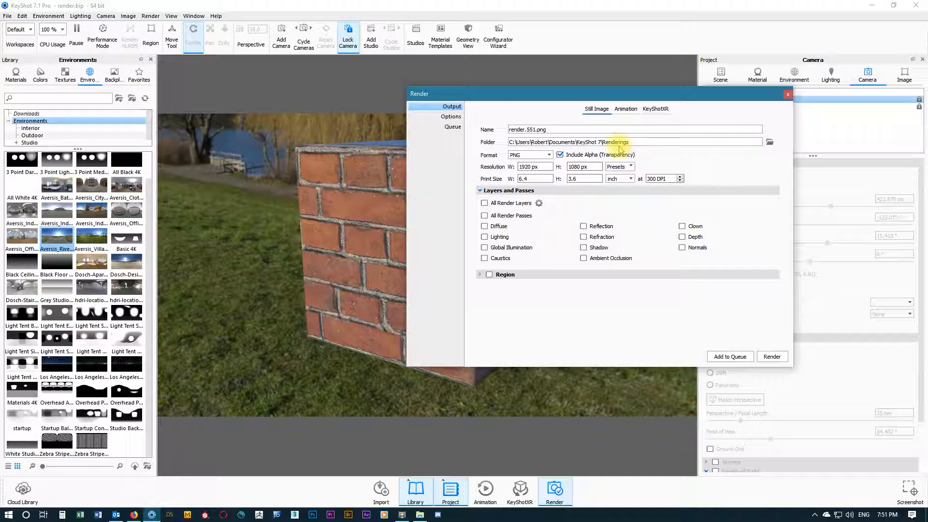
{"action": "left_click", "coordinate": [768, 141]}
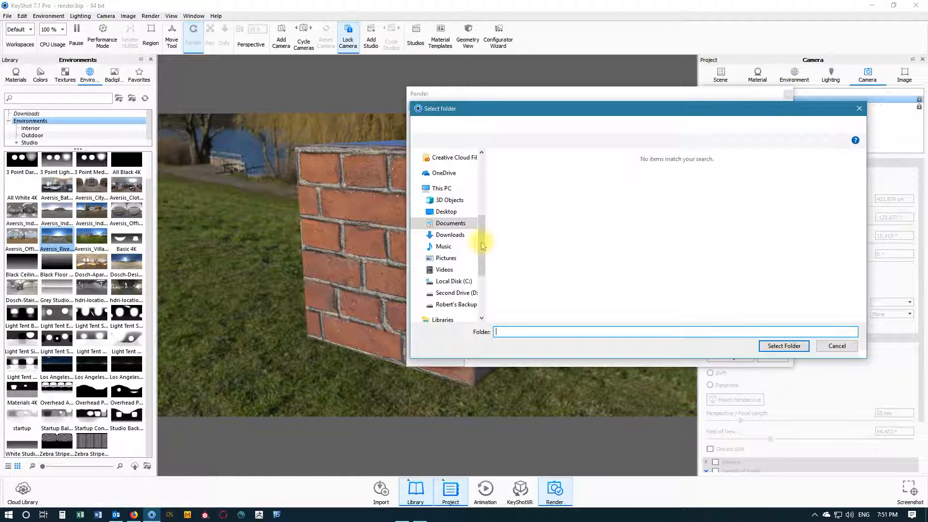
{"action": "left_click_drag", "start_coordinate": [481, 241], "coordinate": [483, 186]}
{"action": "left_click", "coordinate": [446, 258]}
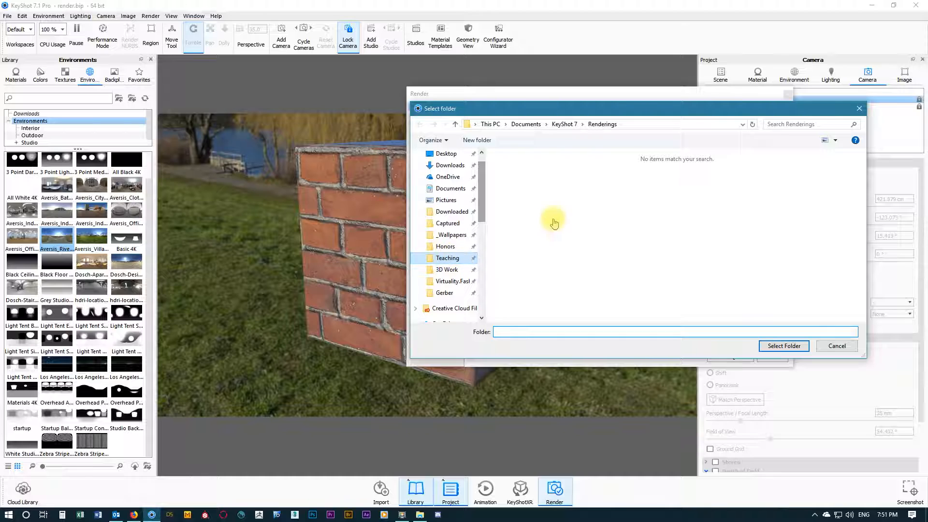
{"action": "double_click", "coordinate": [570, 186]}
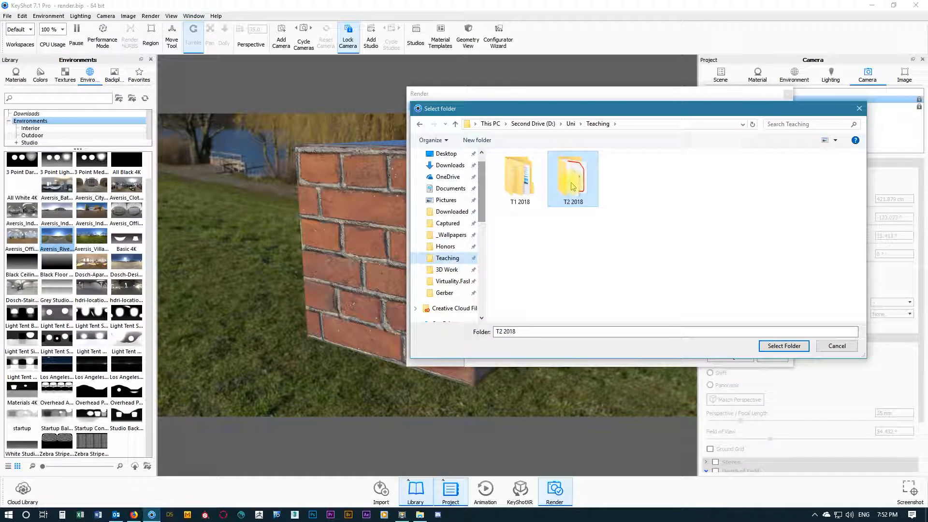
{"action": "left_click", "coordinate": [516, 188]}
{"action": "double_click", "coordinate": [516, 188]}
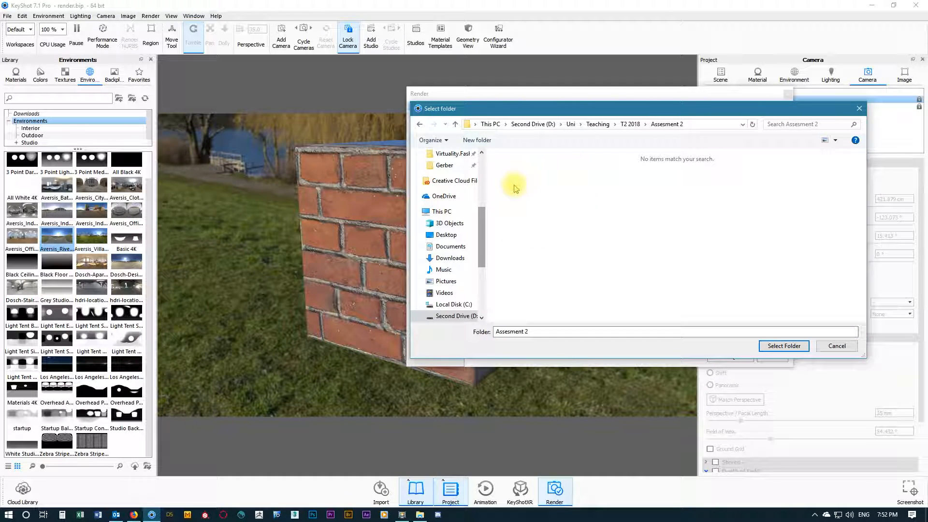
Create a folder named Renders inside Assesment 2 and select it as the render output folder
{"action": "left_click", "coordinate": [478, 141]}
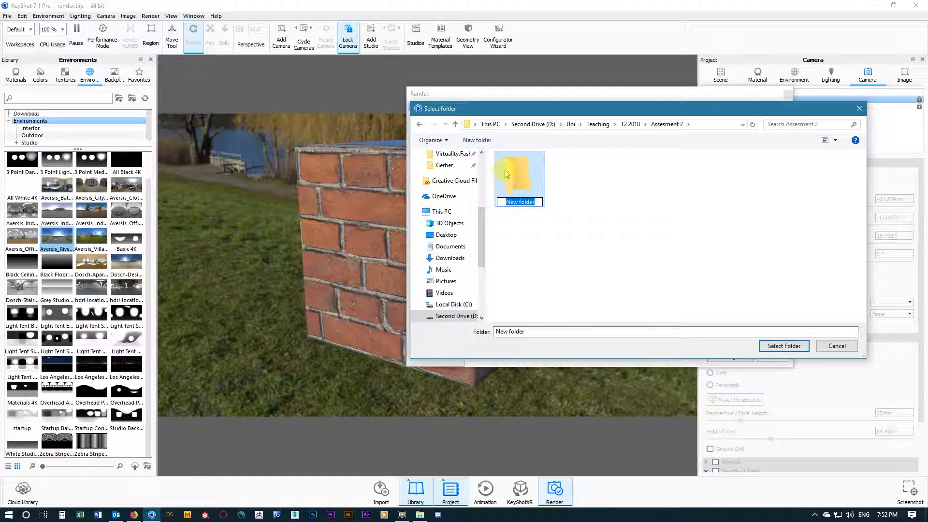
{"action": "type", "text": "Renders"}
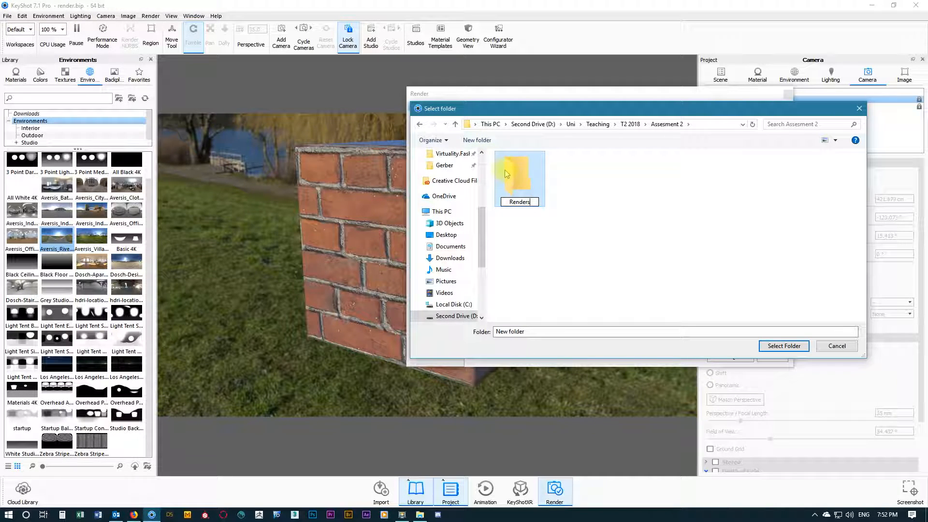
{"action": "key", "text": "Return"}
{"action": "left_click", "coordinate": [515, 170]}
{"action": "double_click", "coordinate": [516, 170]}
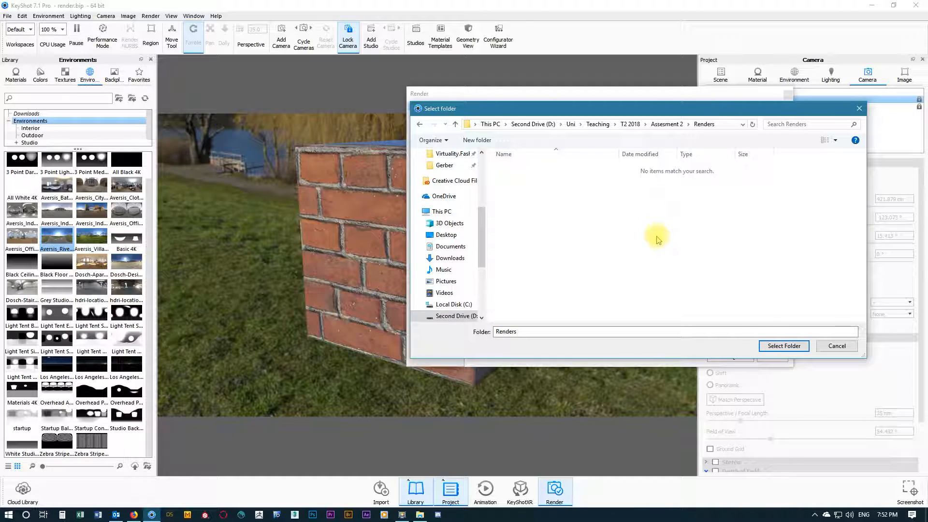
{"action": "left_click", "coordinate": [787, 346]}
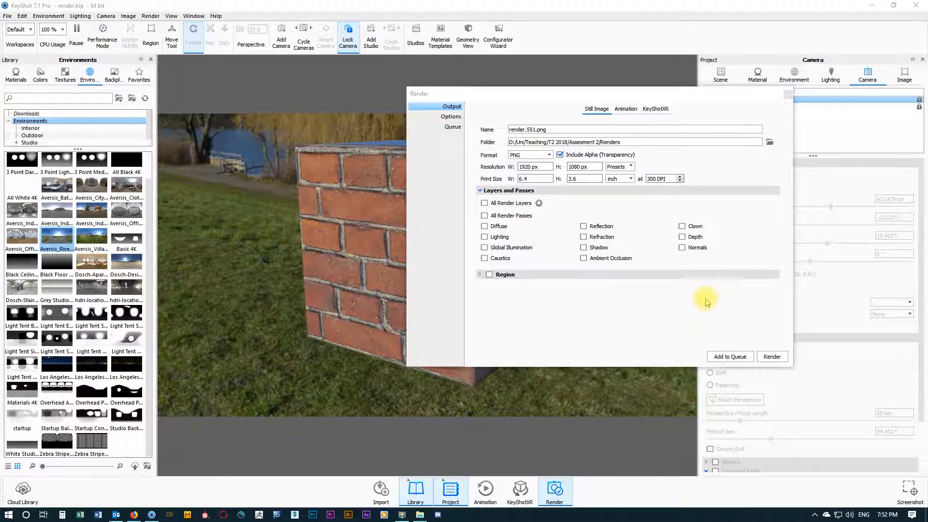
Collapse the layers and passes settings, choose PNG as the format and turn off Include Alpha (Transparency)
{"action": "left_click", "coordinate": [519, 192]}
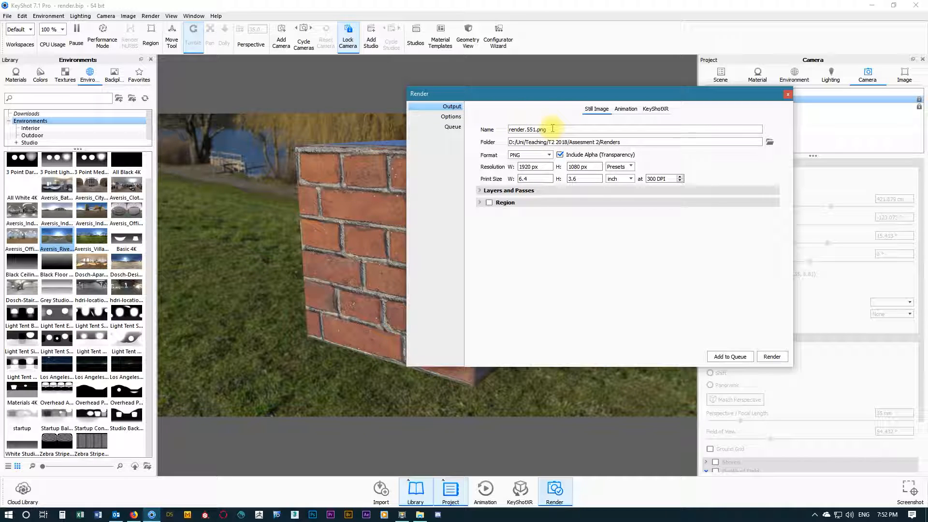
{"action": "left_click", "coordinate": [547, 154]}
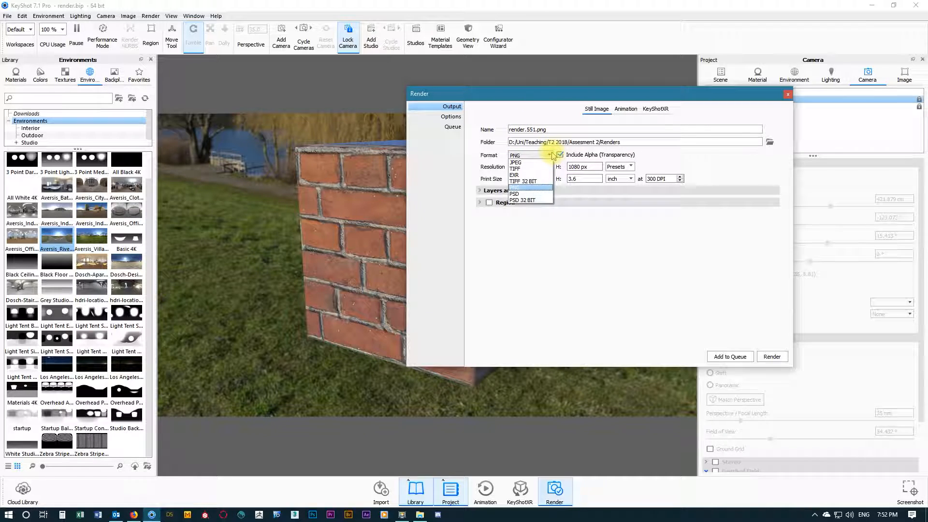
{"action": "left_click", "coordinate": [516, 188]}
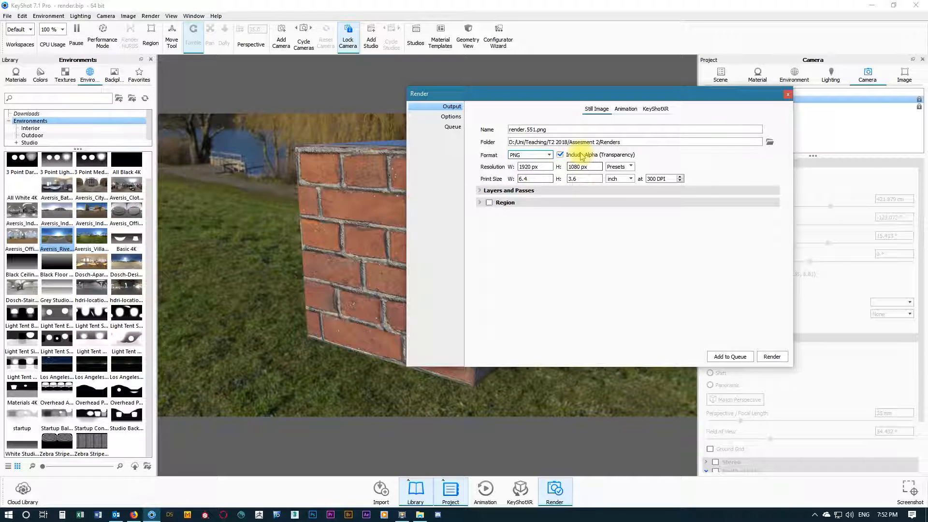
{"action": "left_click", "coordinate": [560, 156]}
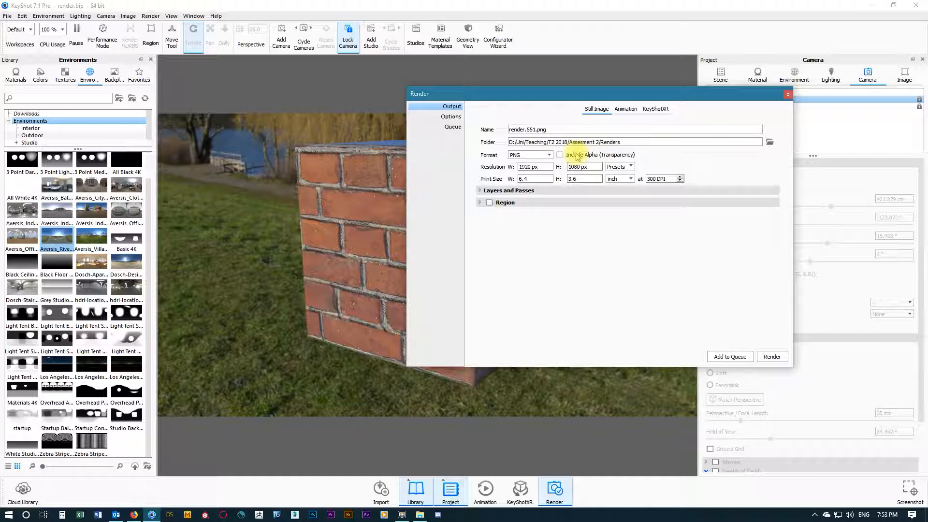
Set the Maximum Samples quality to 200 samples and check the output settings
{"action": "left_click", "coordinate": [451, 116]}
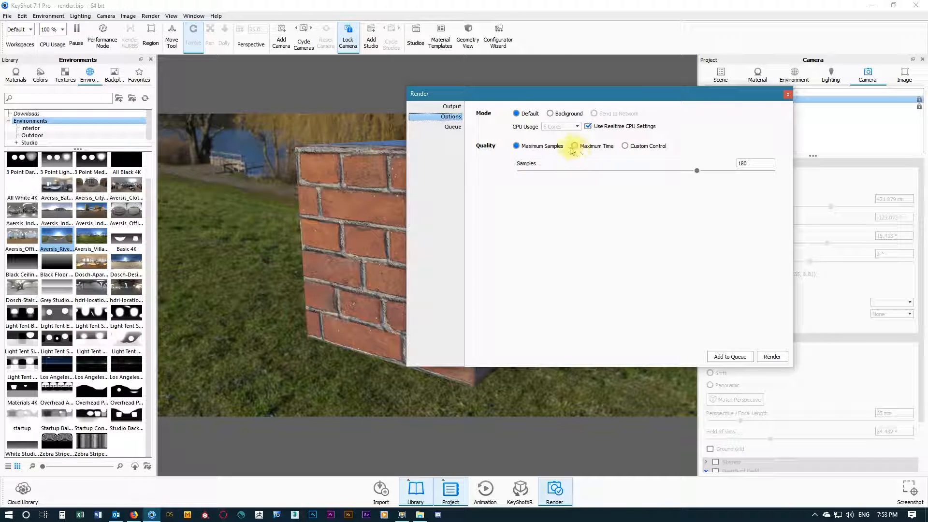
{"action": "left_click", "coordinate": [751, 164]}
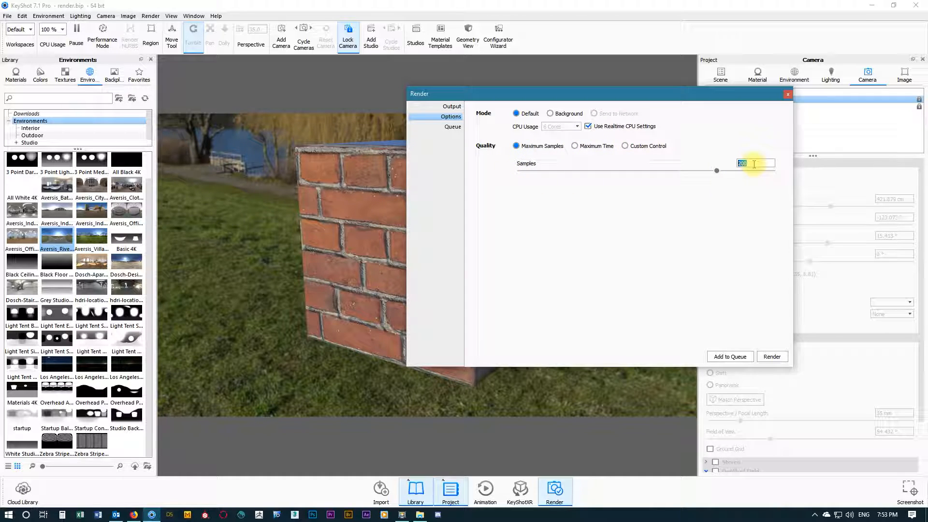
{"action": "left_click", "coordinate": [452, 107]}
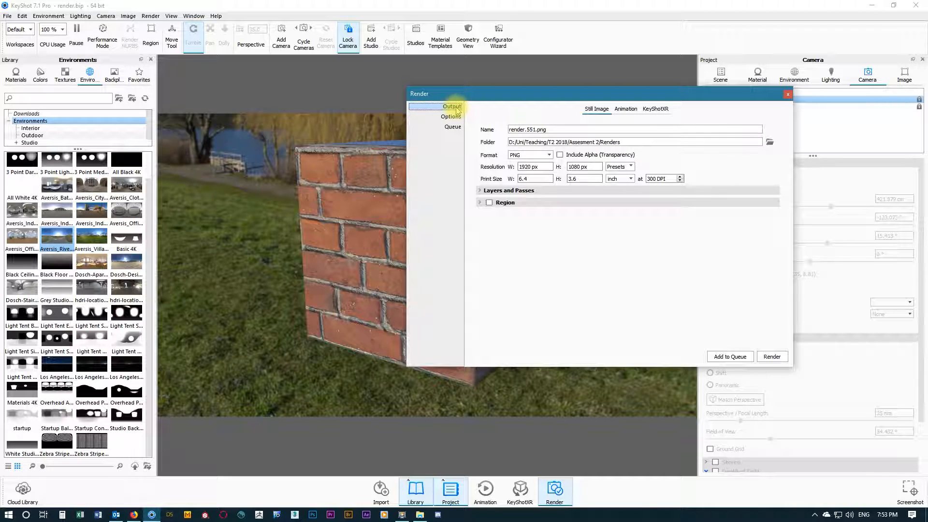
{"action": "left_click", "coordinate": [451, 117]}
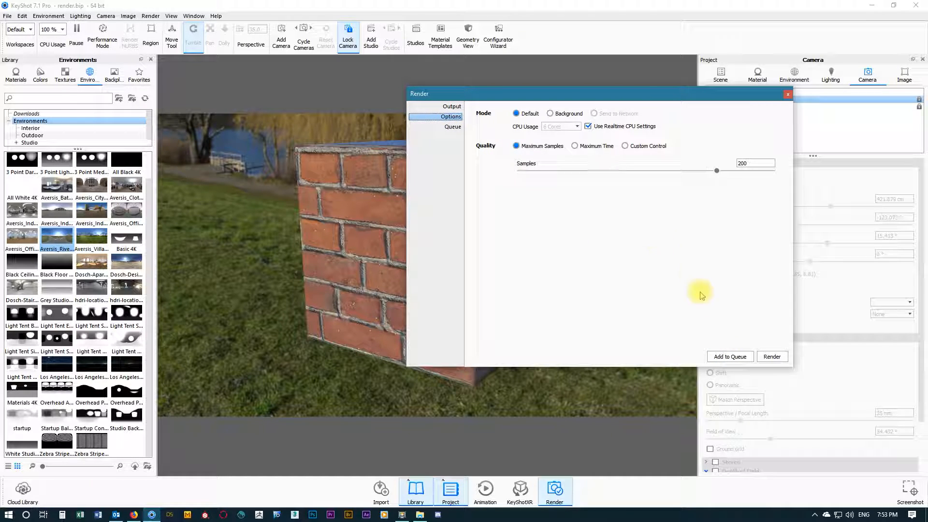
Add the Shot 1 still image to the render queue and display the queue
{"action": "left_click", "coordinate": [730, 357]}
{"action": "left_click", "coordinate": [452, 126]}
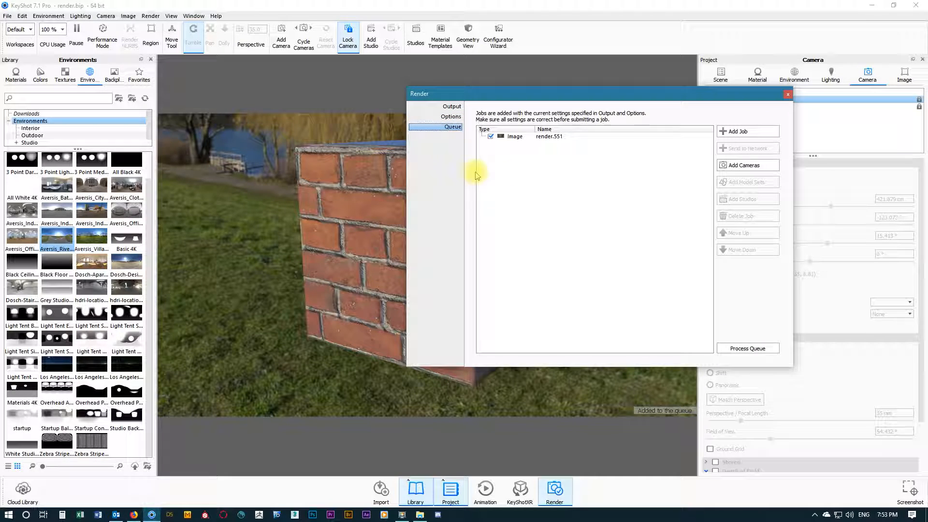
{"action": "mouse_move", "coordinate": [519, 139]}
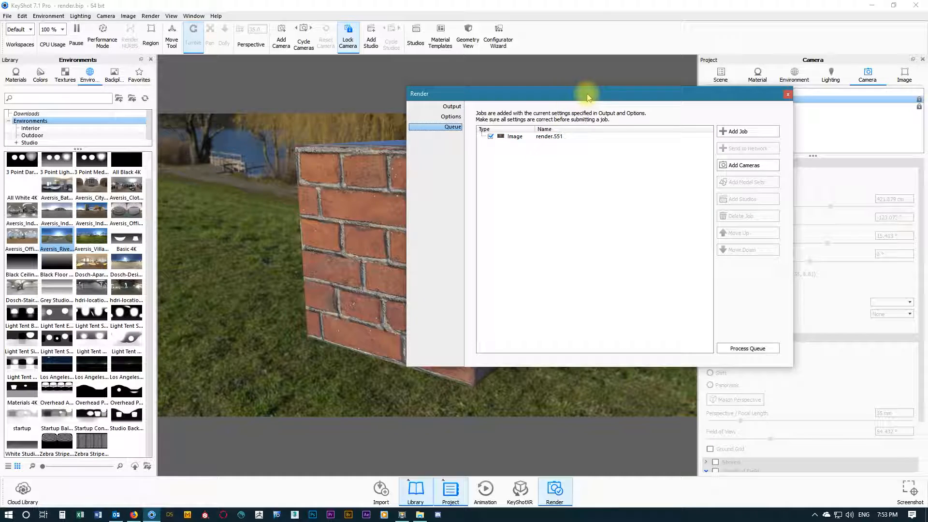
Switch to the Shot 2 camera, review the output and quality settings, and add its render to the queue
{"action": "left_click_drag", "start_coordinate": [587, 93], "coordinate": [245, 201]}
{"action": "left_click", "coordinate": [735, 107]}
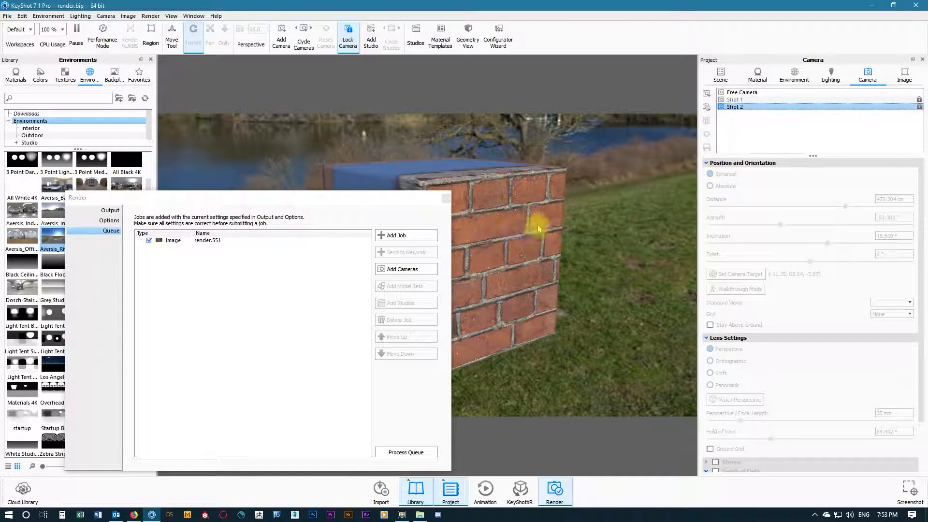
{"action": "left_click_drag", "start_coordinate": [331, 199], "coordinate": [530, 94]}
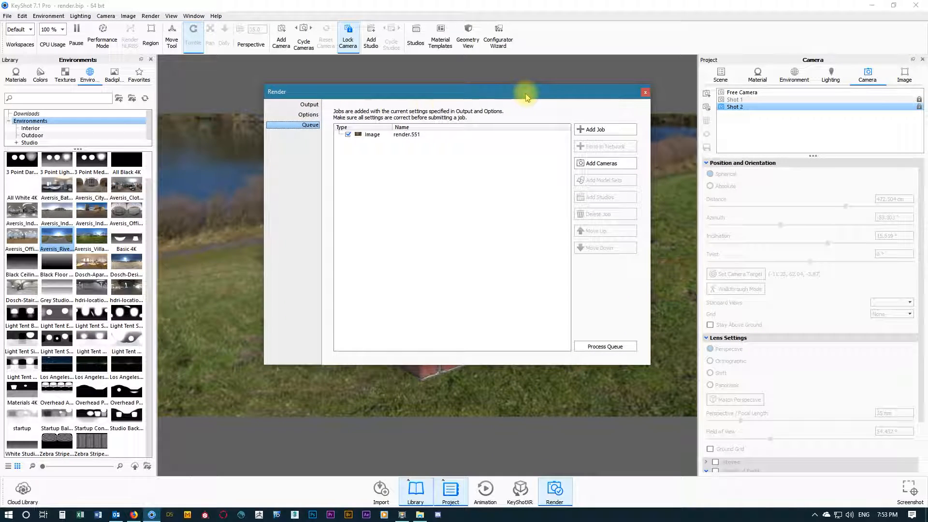
{"action": "left_click", "coordinate": [309, 104]}
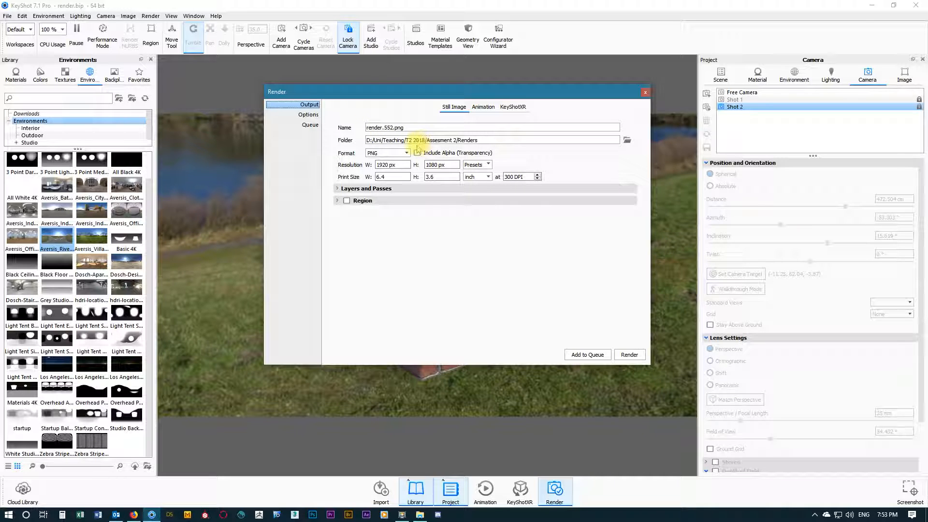
{"action": "left_click", "coordinate": [309, 114]}
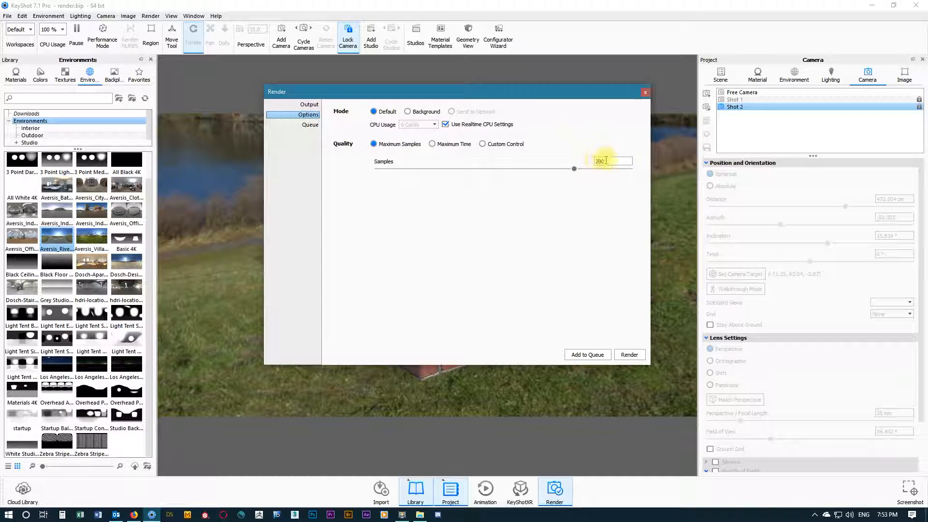
{"action": "left_click", "coordinate": [591, 355]}
Display the render queue and preview the render.551 and render.552 jobs
{"action": "left_click", "coordinate": [310, 125]}
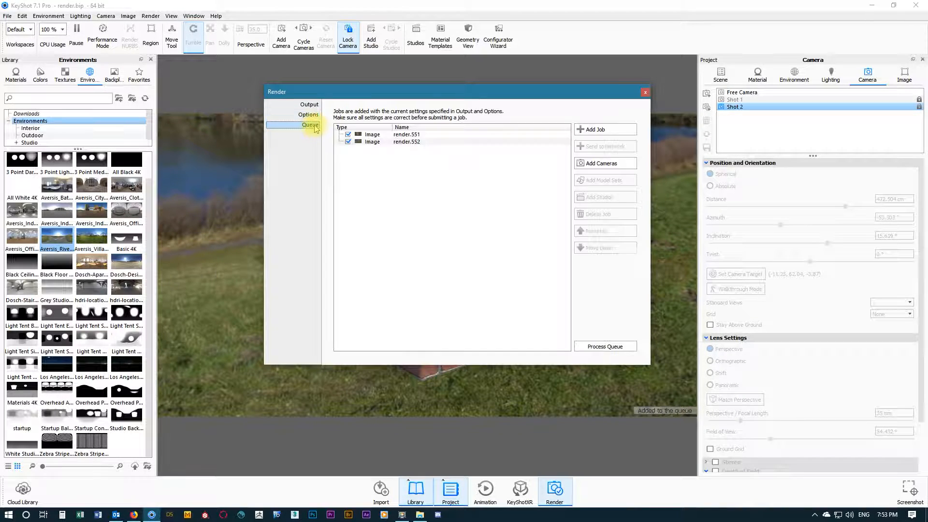
{"action": "left_click", "coordinate": [379, 135]}
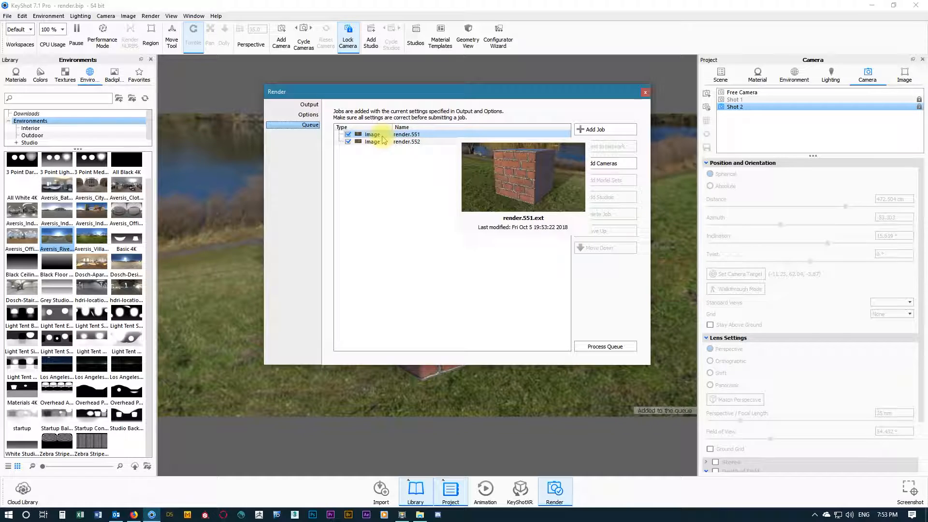
{"action": "left_click", "coordinate": [380, 142]}
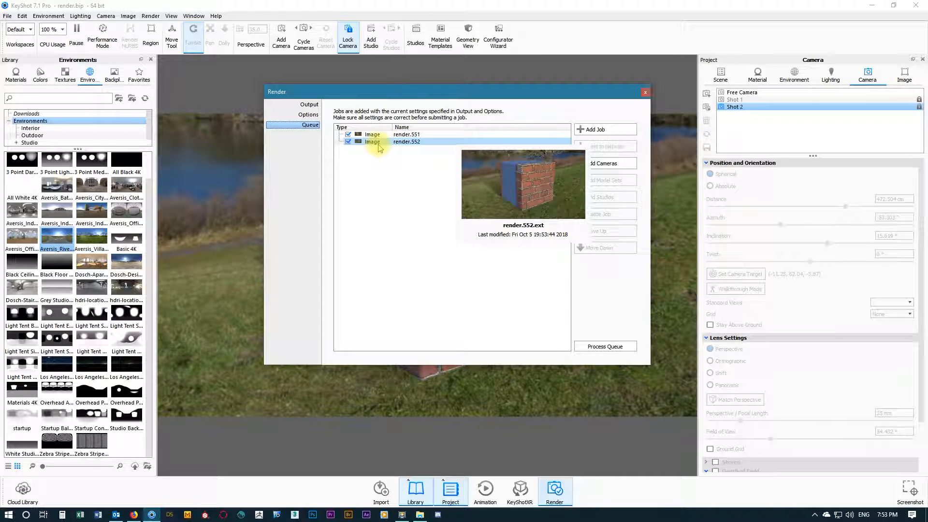
Switch back to the Shot 1 camera, enable Include Alpha (Transparency) and add this render to the queue
{"action": "left_click", "coordinate": [311, 106]}
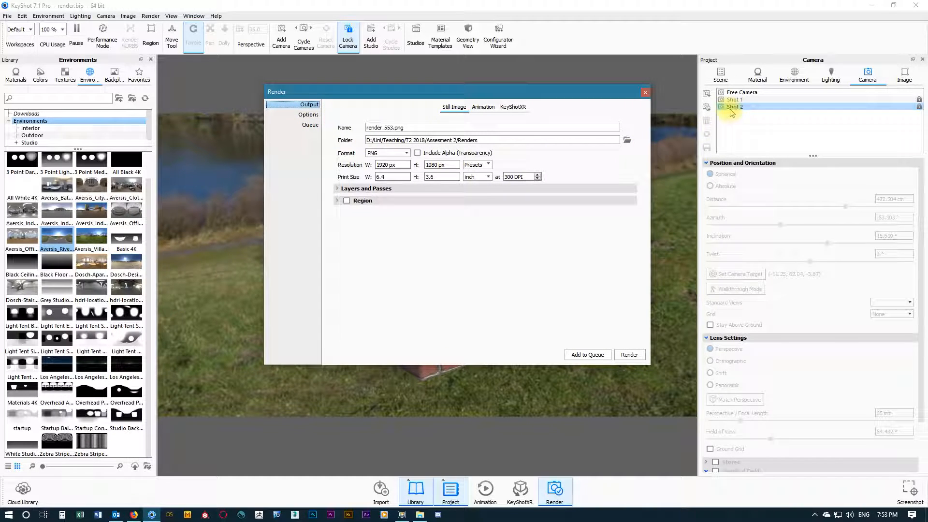
{"action": "left_click", "coordinate": [740, 100], "text": "shift"}
{"action": "left_click", "coordinate": [734, 99]}
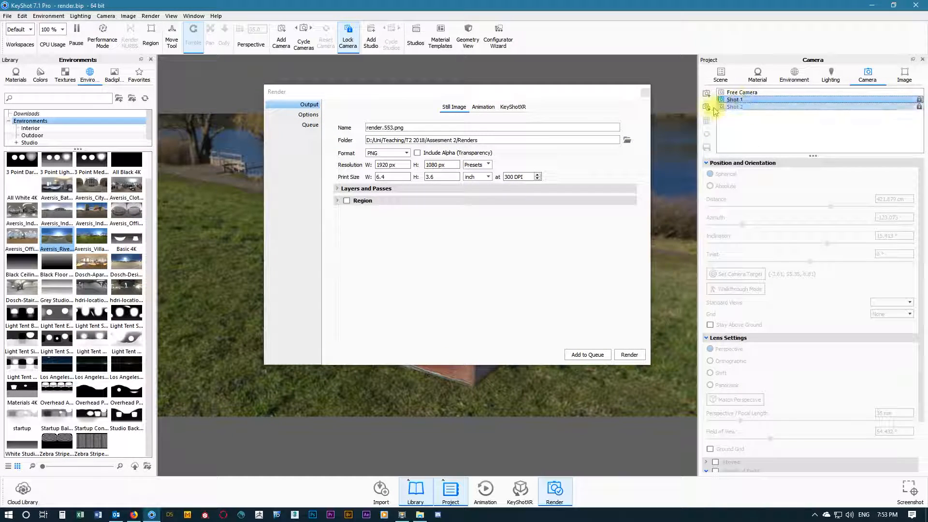
{"action": "left_click", "coordinate": [418, 155]}
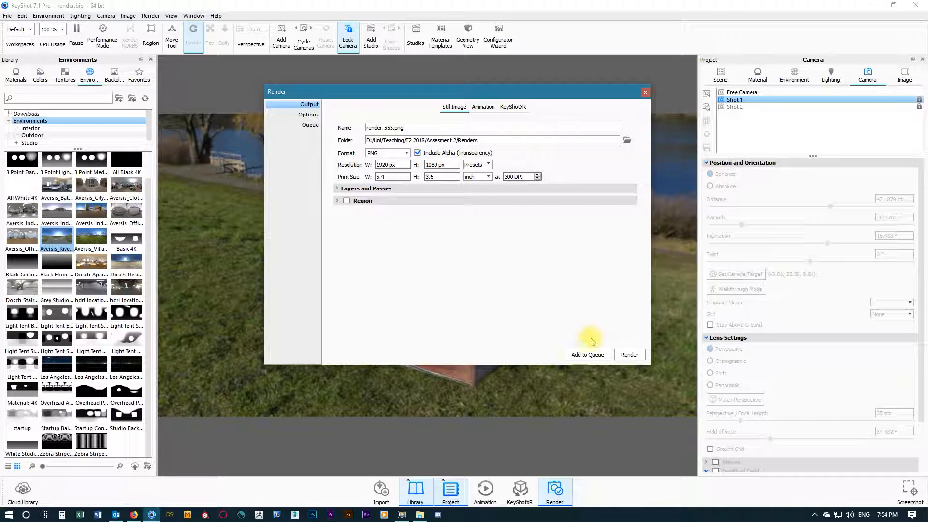
{"action": "left_click", "coordinate": [584, 355]}
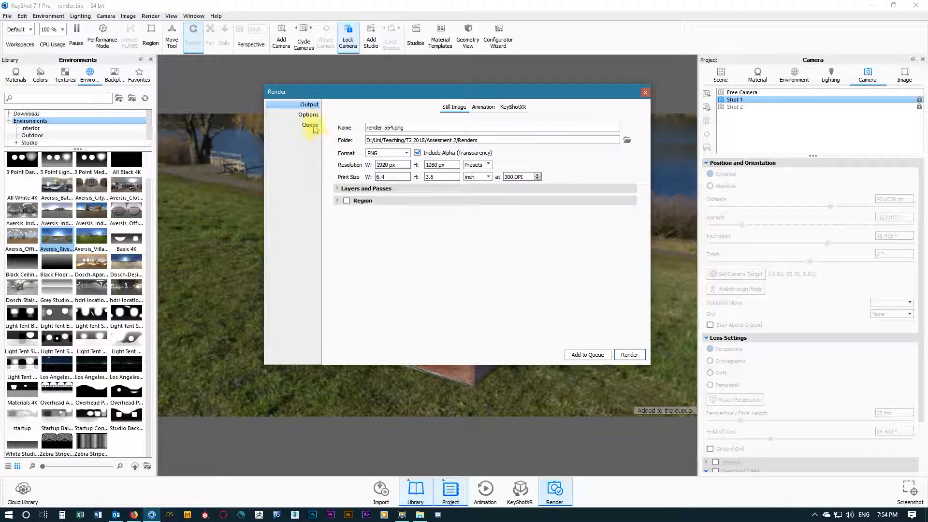
Switch to the Shot 2 camera and add its render with alpha transparency to the queue
{"action": "left_click", "coordinate": [743, 107], "text": "ctrl"}
{"action": "left_click", "coordinate": [742, 107]}
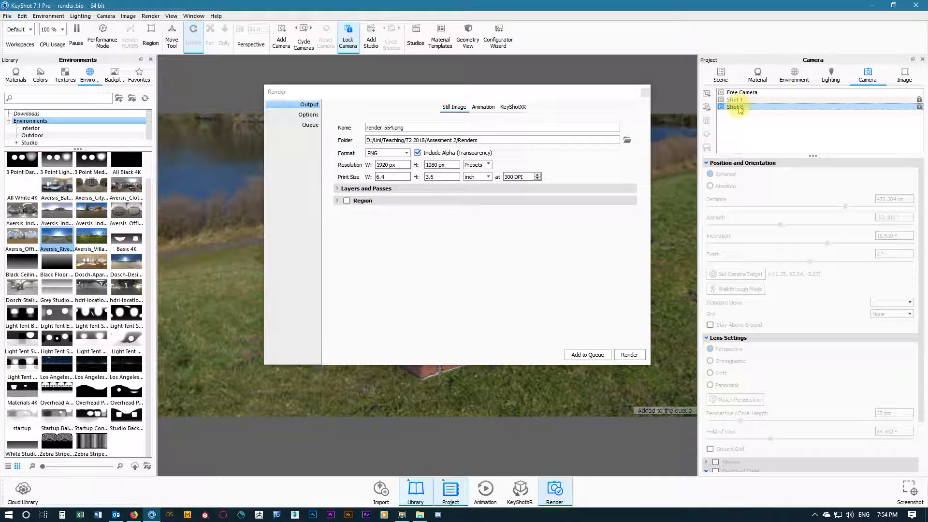
{"action": "left_click", "coordinate": [586, 355]}
Display the render queue, process all queued jobs and move the render output window aside
{"action": "left_click", "coordinate": [310, 125]}
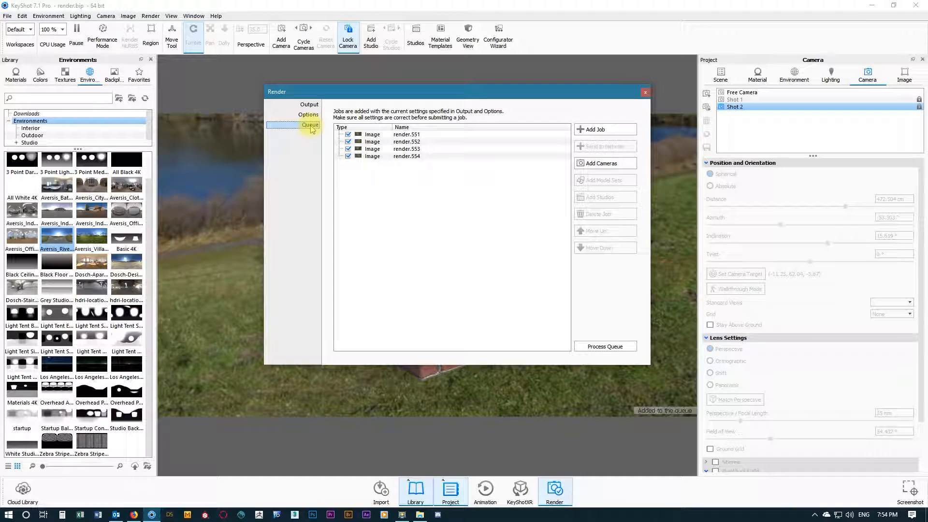
{"action": "mouse_move", "coordinate": [381, 139]}
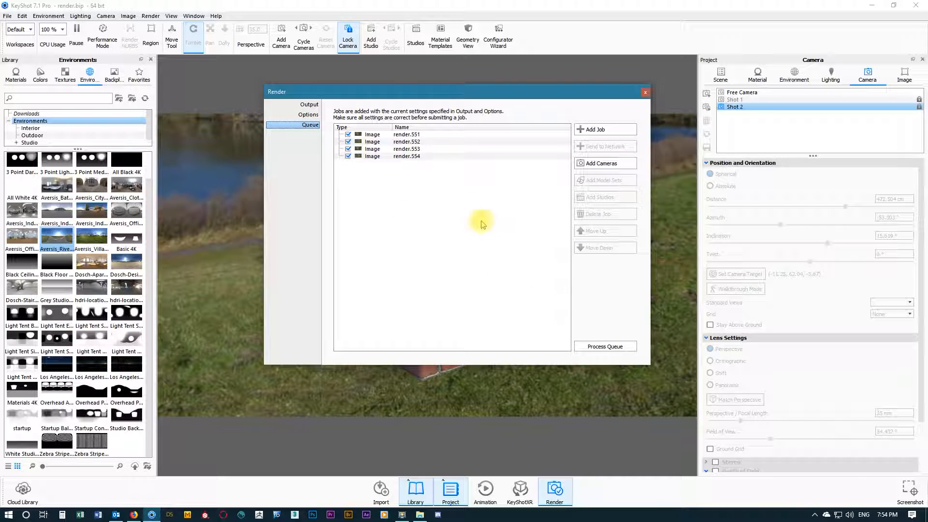
{"action": "left_click", "coordinate": [603, 347]}
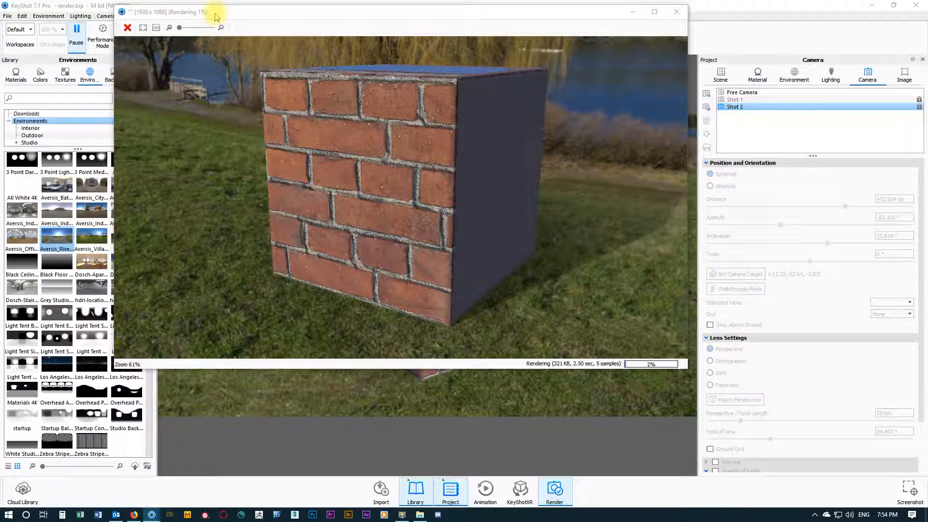
{"action": "left_click_drag", "start_coordinate": [220, 14], "coordinate": [447, 147]}
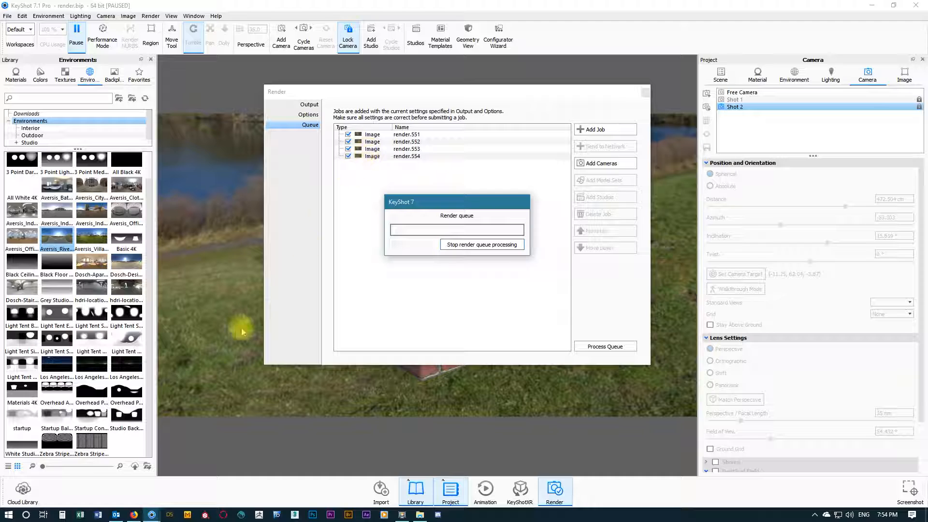
Bring the render output window into view while the queue is processing
{"action": "mouse_move", "coordinate": [152, 515]}
{"action": "left_click", "coordinate": [207, 486]}
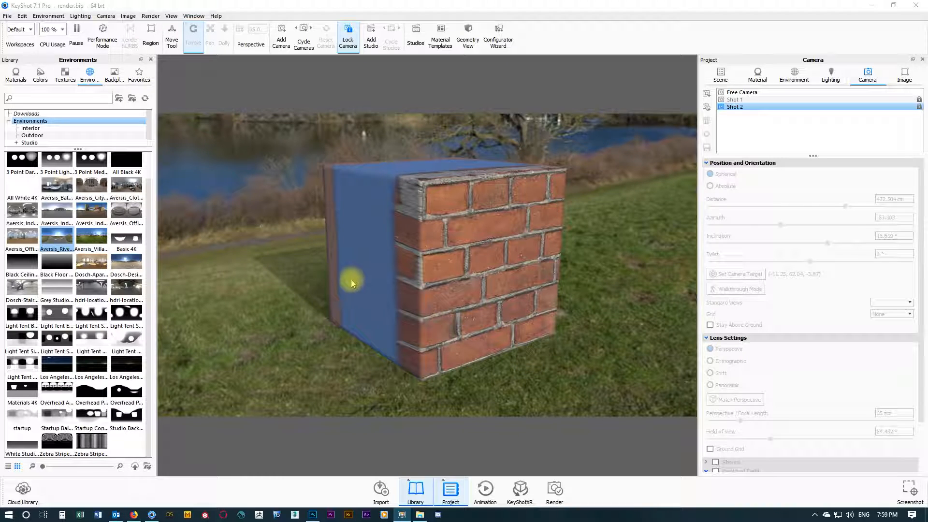
Unlock the Shot 1 and Shot 2 cameras, orbit Shot 2 to about 124° azimuth and 13° inclination, and save and lock it
{"action": "left_click", "coordinate": [757, 101], "text": "ctrl"}
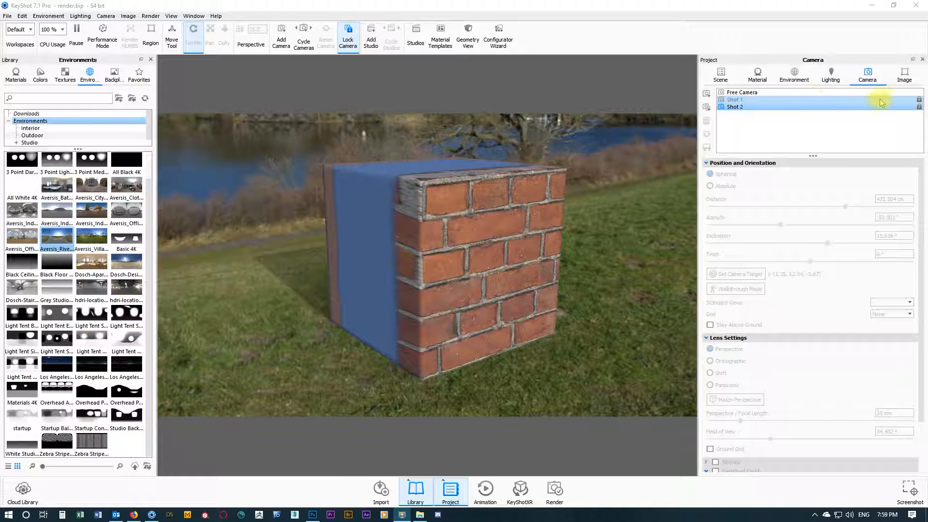
{"action": "left_click", "coordinate": [918, 106]}
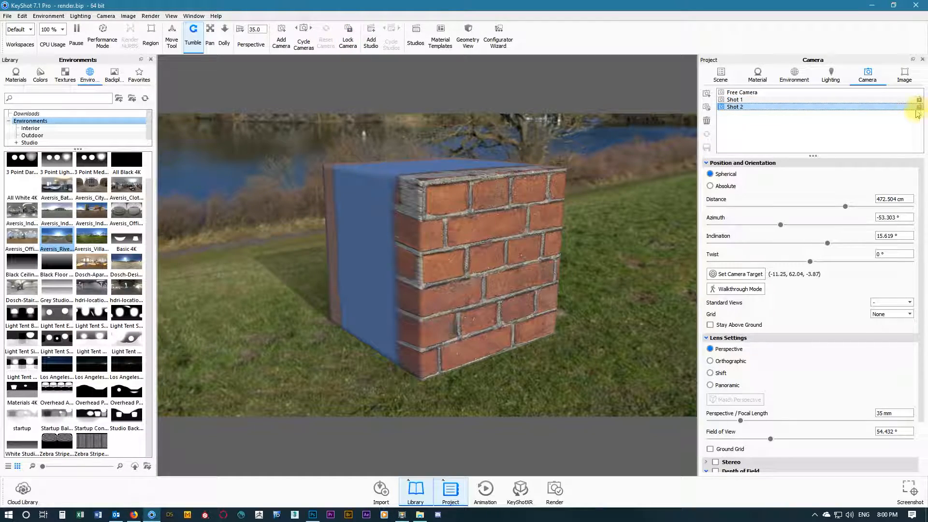
{"action": "left_click_drag", "start_coordinate": [372, 294], "coordinate": [655, 297]}
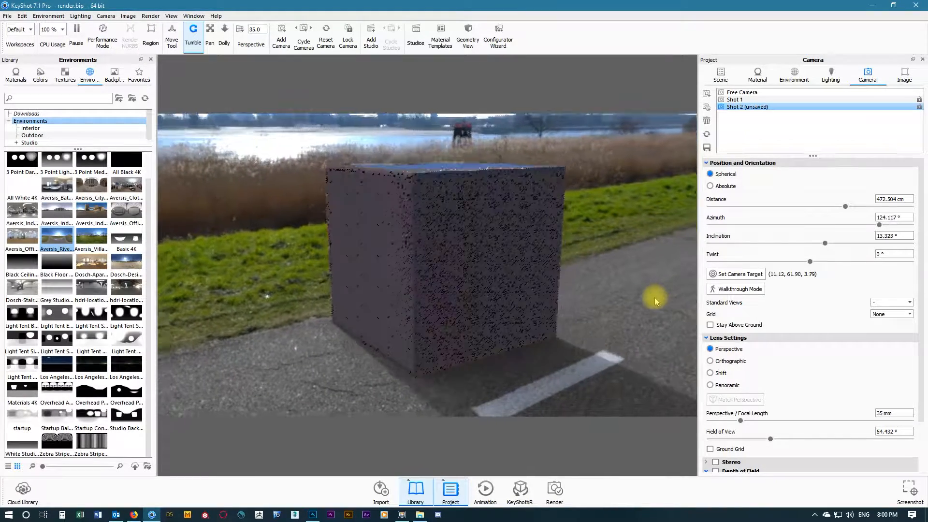
{"action": "left_click", "coordinate": [706, 148]}
{"action": "left_click", "coordinate": [919, 107]}
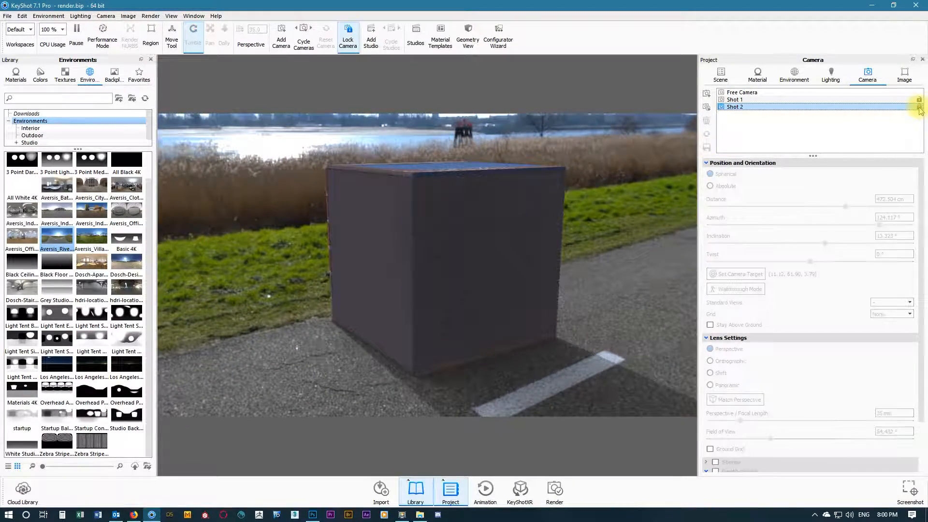
Switch to the Shot 1 camera, orbit it to about 118° azimuth and 15° inclination, and save and lock it
{"action": "left_click", "coordinate": [763, 101]}
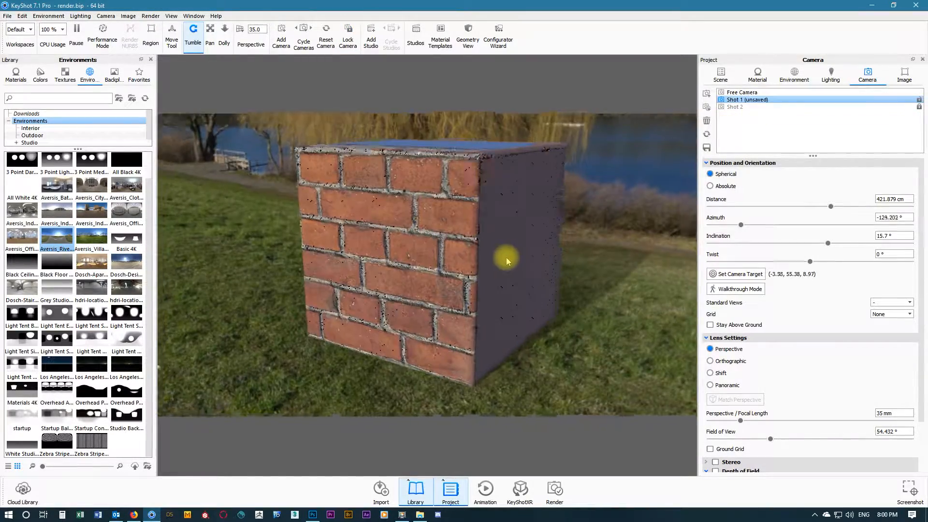
{"action": "left_click_drag", "start_coordinate": [505, 256], "coordinate": [435, 269]}
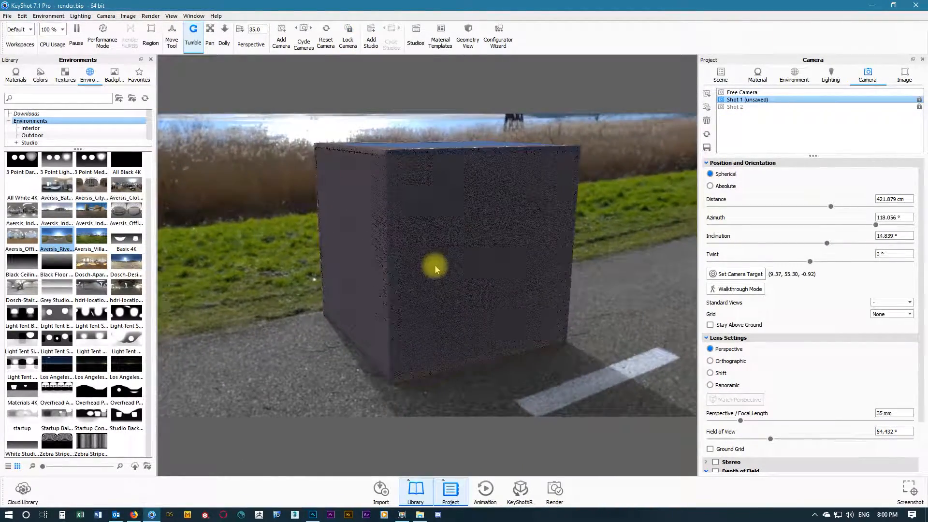
{"action": "left_click", "coordinate": [707, 147]}
{"action": "left_click", "coordinate": [919, 100]}
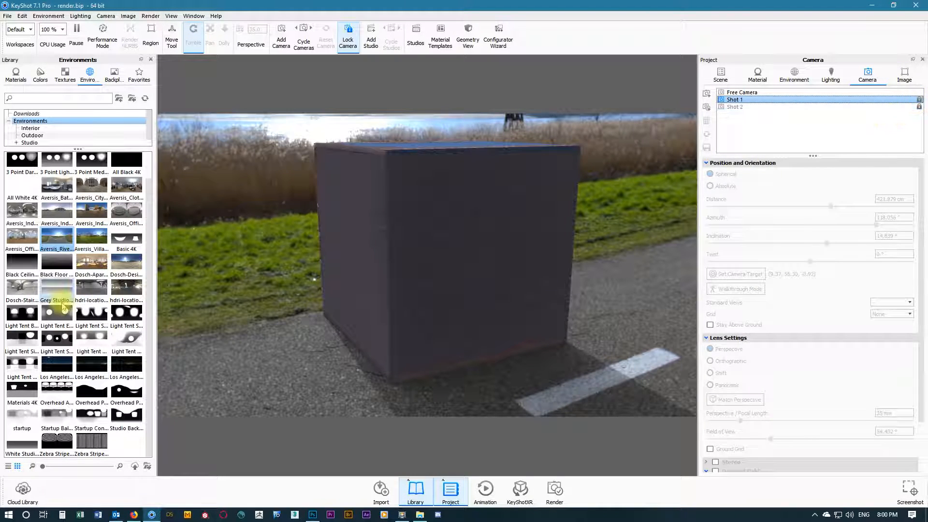
Apply the 2 Panels Straight studio environment to the scene and check it from the Shot 2 and Shot 1 cameras
{"action": "left_click", "coordinate": [31, 129]}
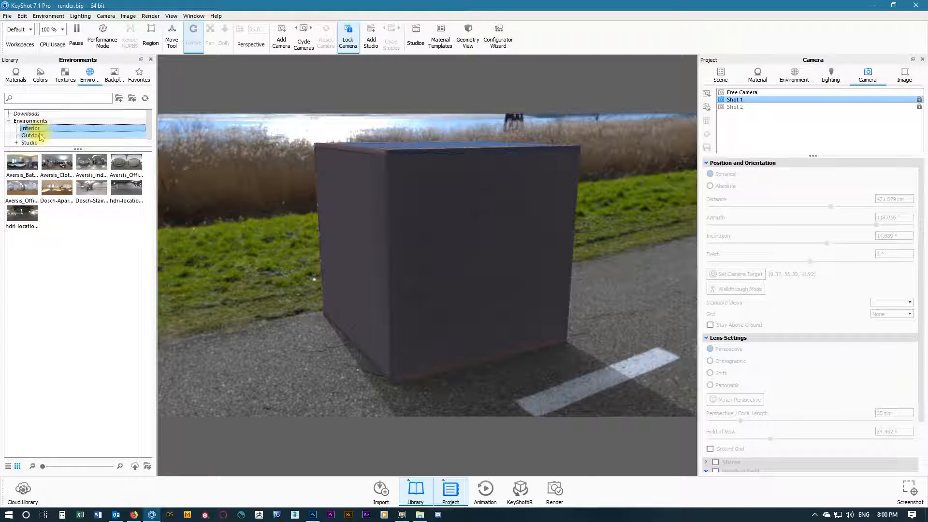
{"action": "left_click", "coordinate": [29, 142]}
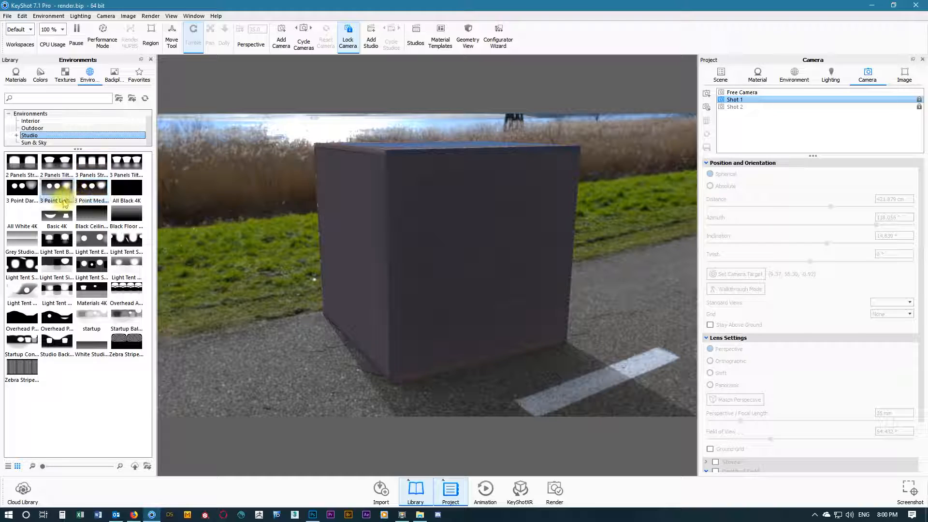
{"action": "left_click", "coordinate": [23, 163]}
{"action": "double_click", "coordinate": [23, 163]}
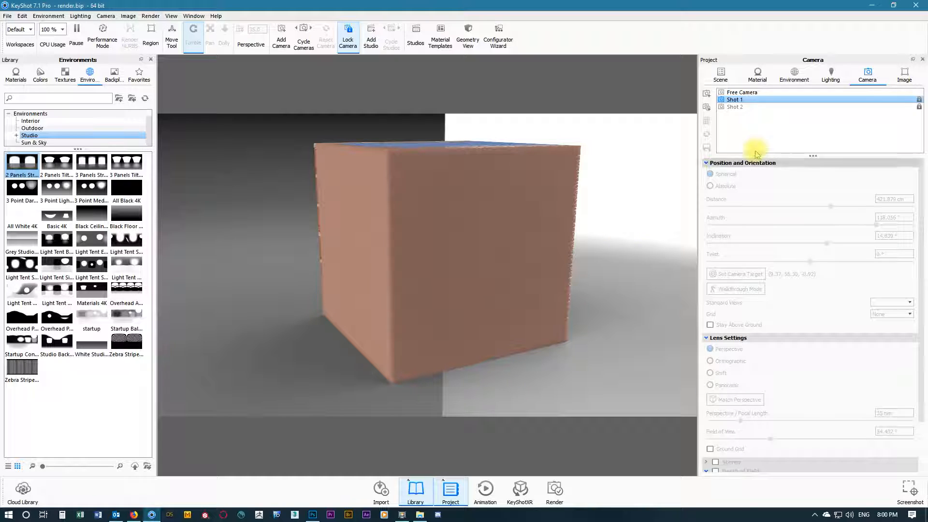
{"action": "left_click", "coordinate": [748, 107]}
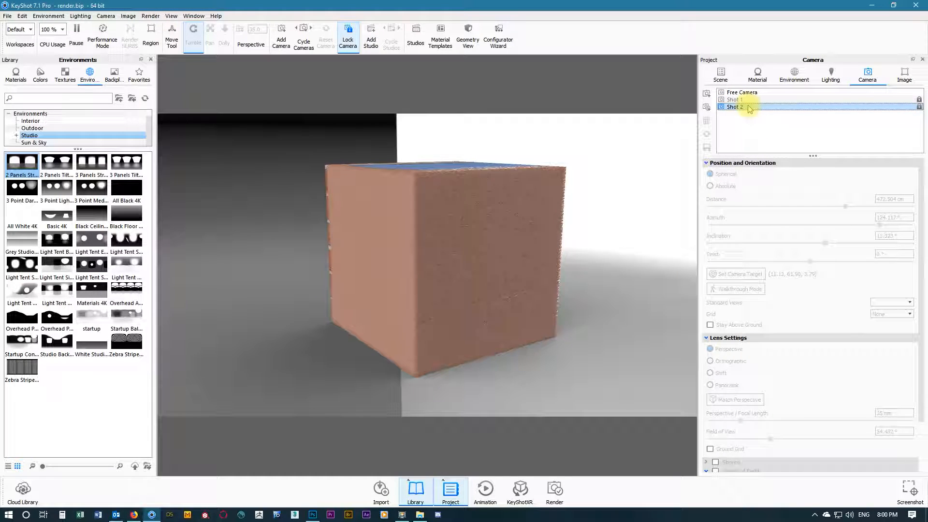
{"action": "left_click", "coordinate": [747, 99]}
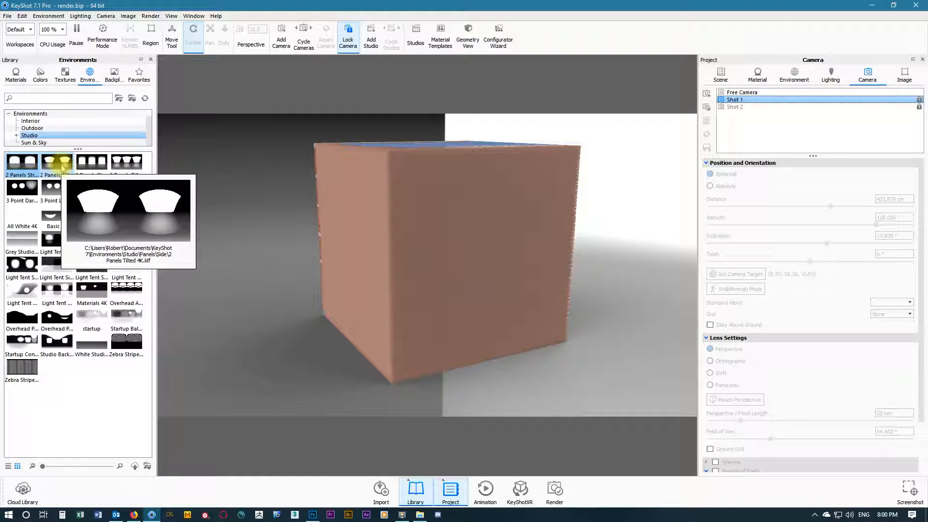
Rotate the lighting environment to 326° and raise its brightness to 1.142
{"action": "left_click", "coordinate": [795, 76]}
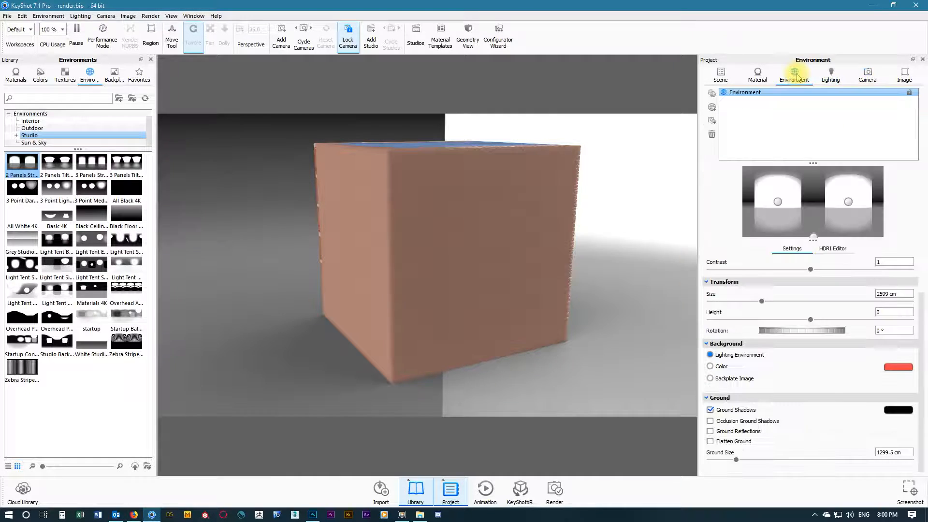
{"action": "left_click_drag", "start_coordinate": [785, 333], "coordinate": [806, 332]}
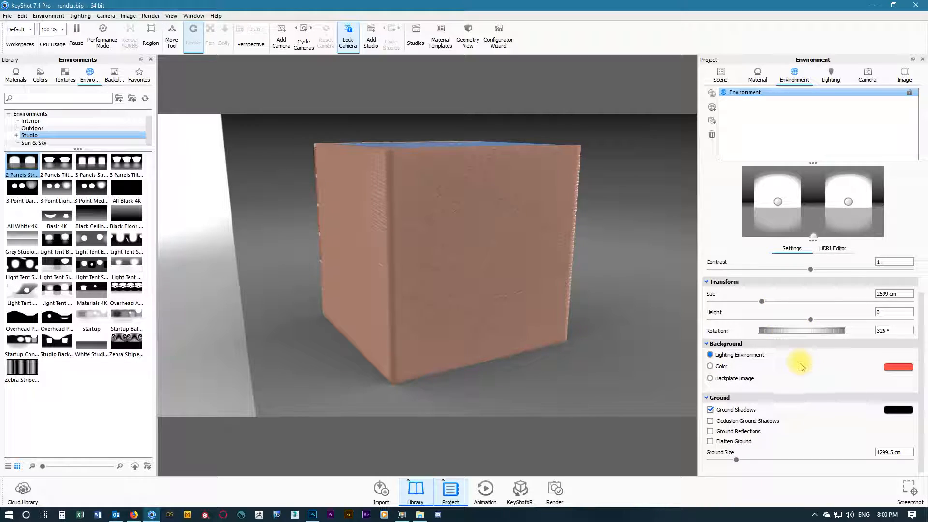
{"action": "left_click", "coordinate": [831, 76]}
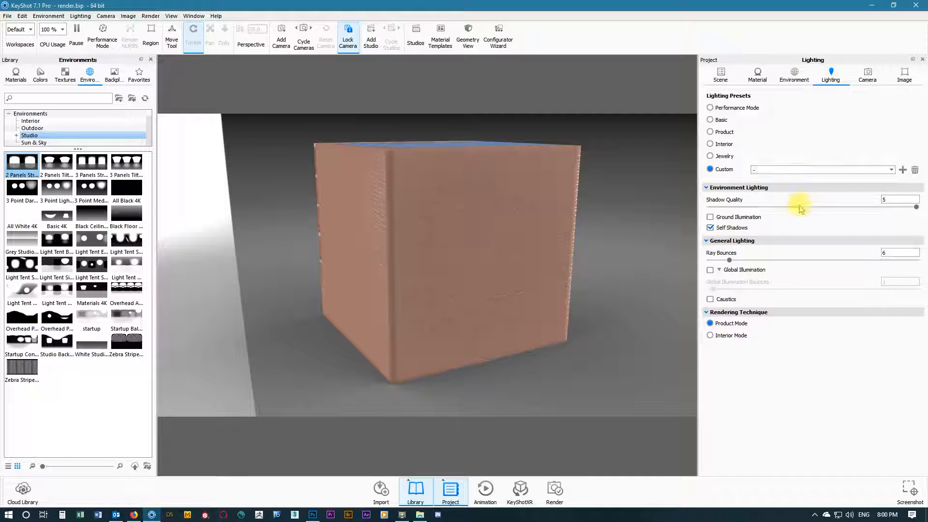
{"action": "left_click", "coordinate": [793, 75]}
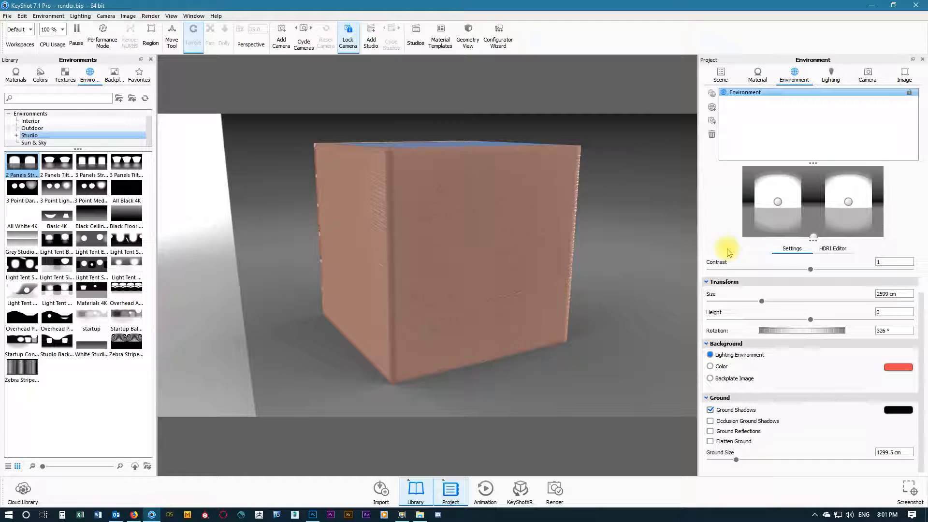
{"action": "scroll", "coordinate": [816, 403], "scroll_direction": "up", "scroll_amount": 2}
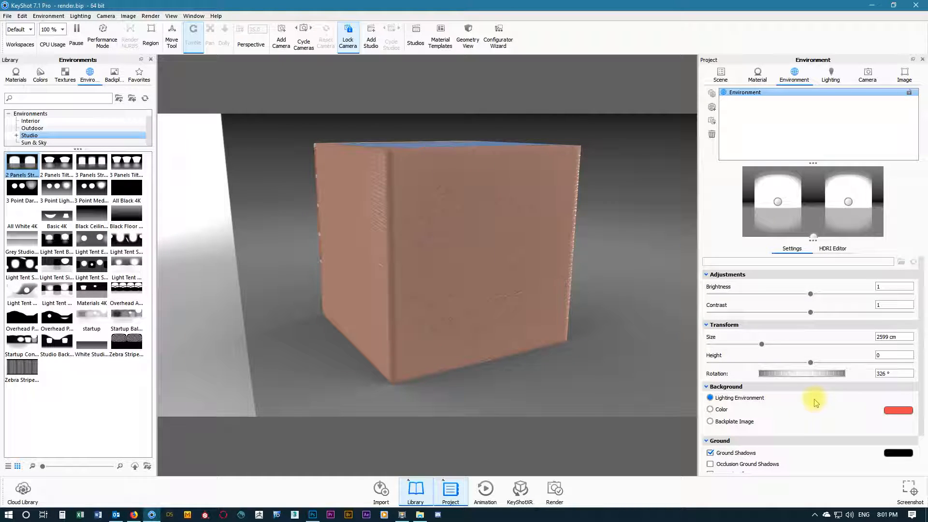
{"action": "left_click_drag", "start_coordinate": [813, 295], "coordinate": [826, 294]}
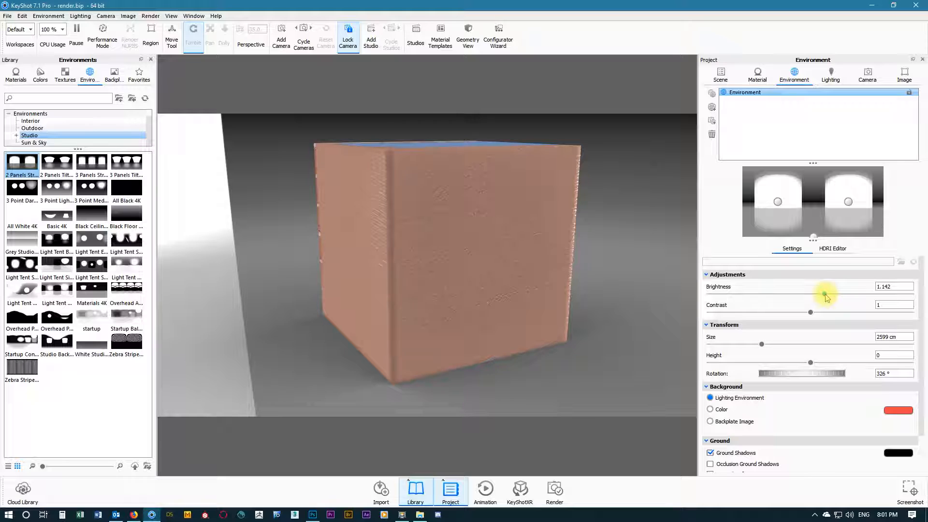
Try the 3 Point Dark, Light and Medium, startup, Materials 4K and Overhead studio environments on the cube
{"action": "double_click", "coordinate": [21, 192]}
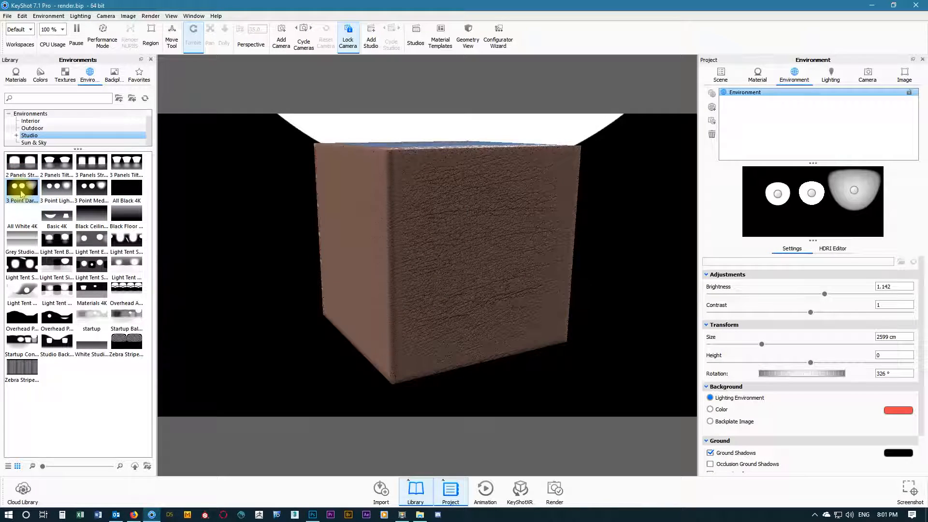
{"action": "double_click", "coordinate": [54, 188]}
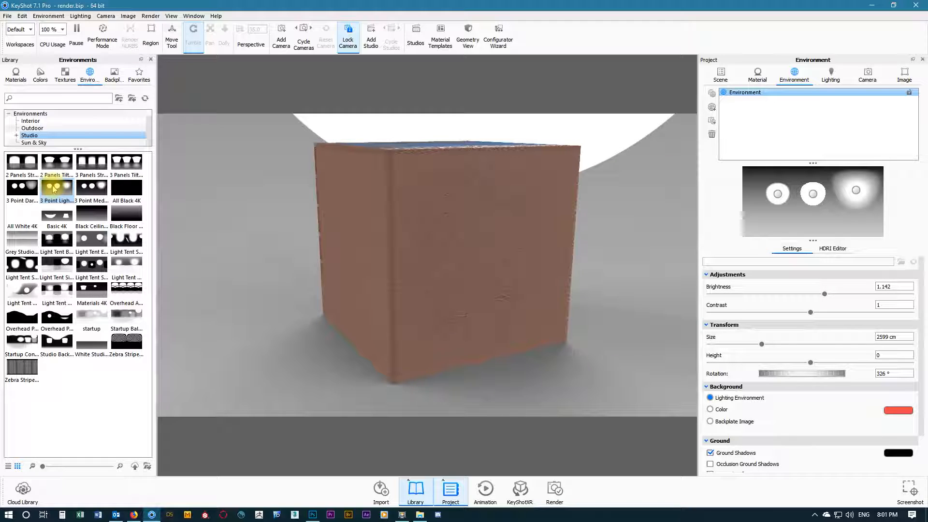
{"action": "double_click", "coordinate": [91, 187]}
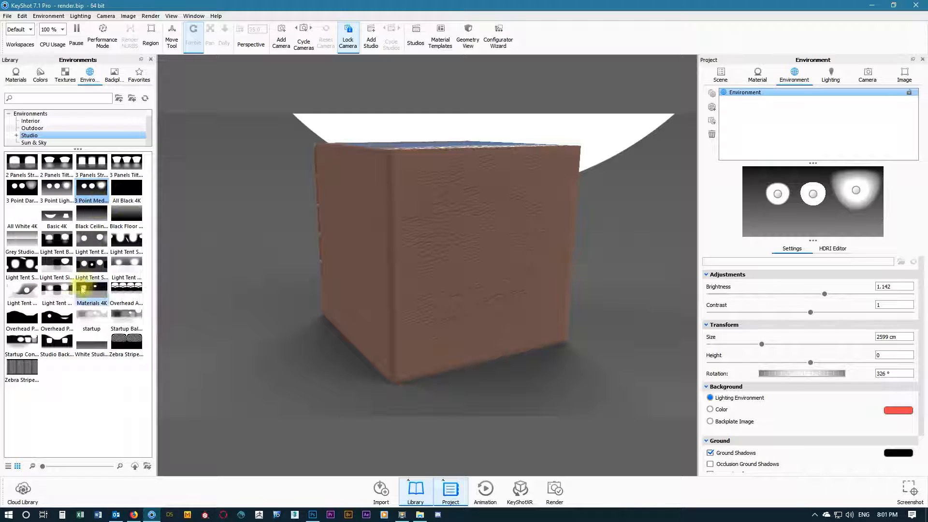
{"action": "double_click", "coordinate": [89, 317]}
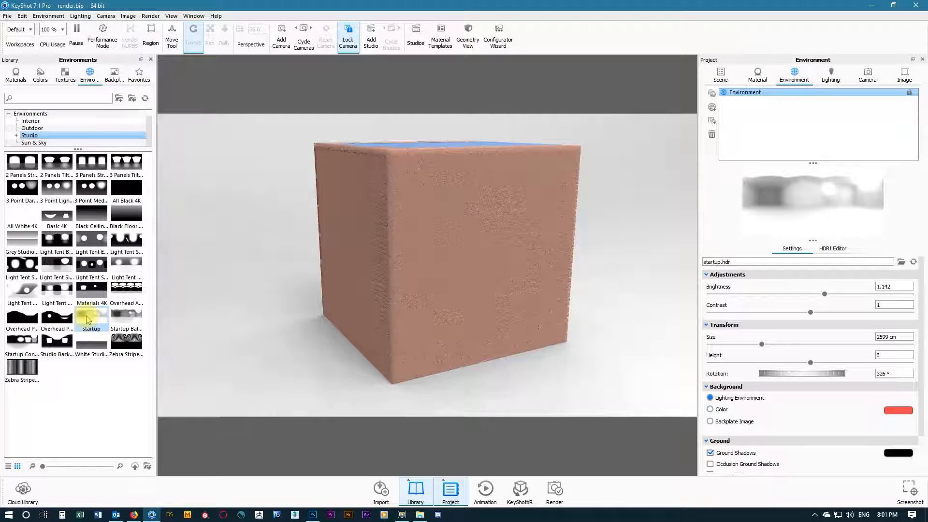
{"action": "double_click", "coordinate": [96, 293]}
{"action": "double_click", "coordinate": [124, 290]}
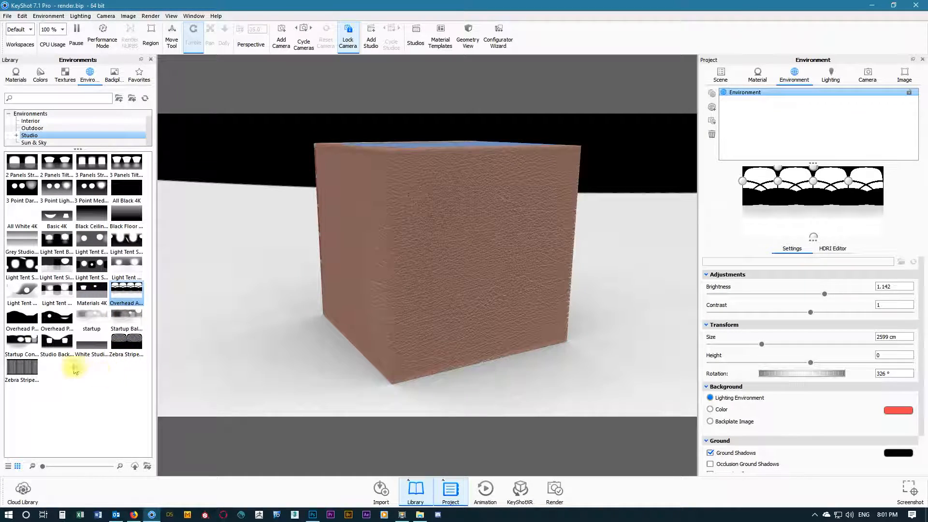
Try another Startup environment, the two Studio environments beside it and two Light Tent environments on the cube
{"action": "double_click", "coordinate": [28, 345]}
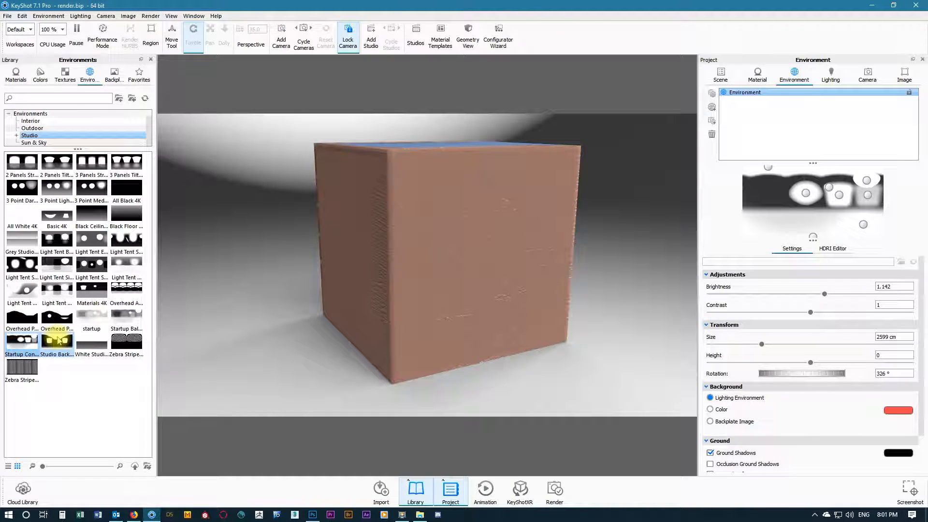
{"action": "double_click", "coordinate": [57, 340]}
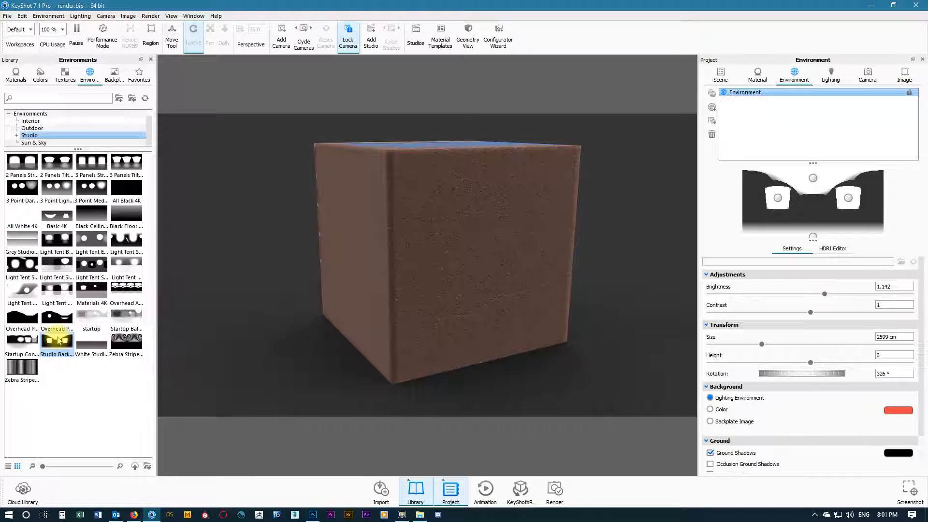
{"action": "left_click", "coordinate": [86, 342]}
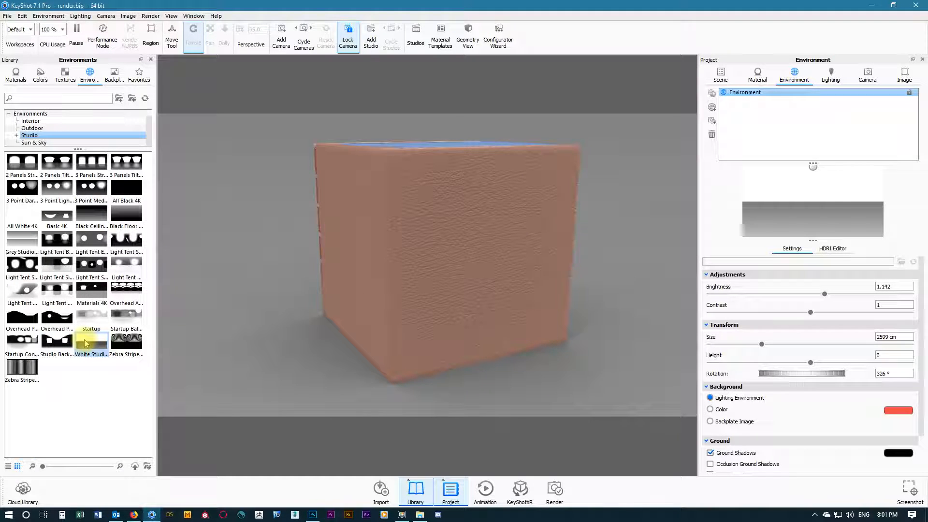
{"action": "left_click", "coordinate": [128, 264]}
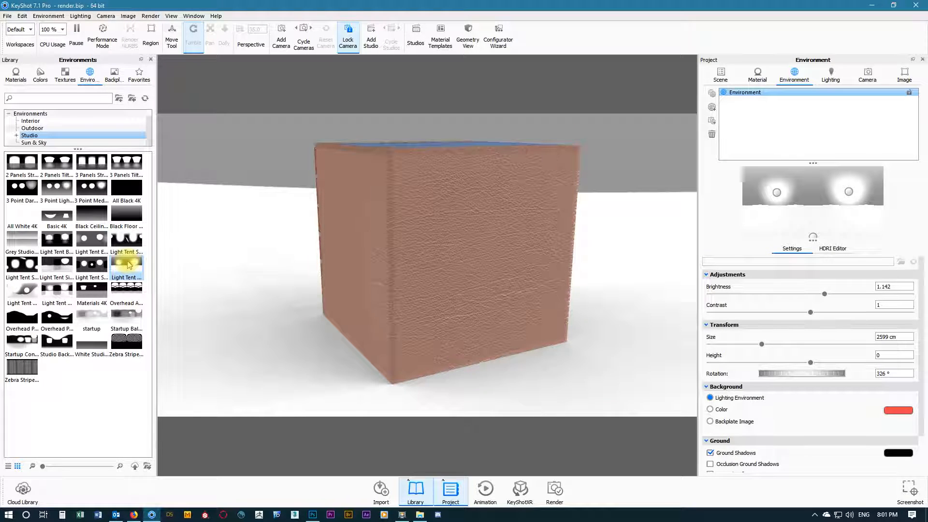
{"action": "left_click", "coordinate": [128, 245]}
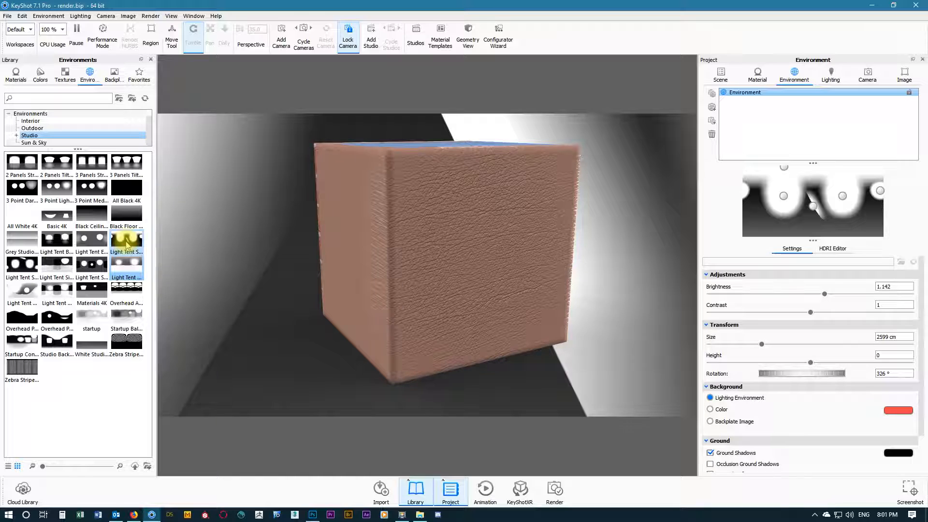
Compare the 2 Panels Straight, 2 Panels Tilted and 3 Panels Straight environments on the cube
{"action": "left_click", "coordinate": [22, 165]}
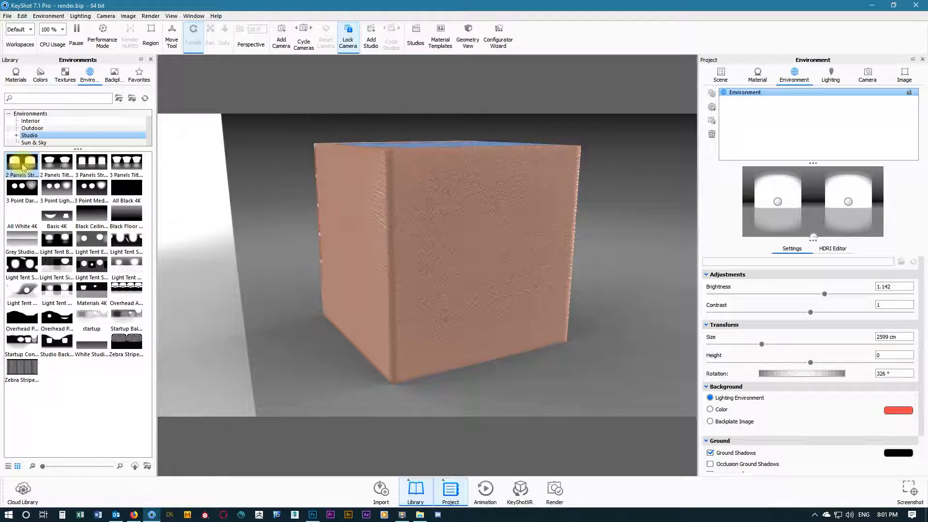
{"action": "left_click", "coordinate": [62, 167]}
{"action": "mouse_move", "coordinate": [95, 167]}
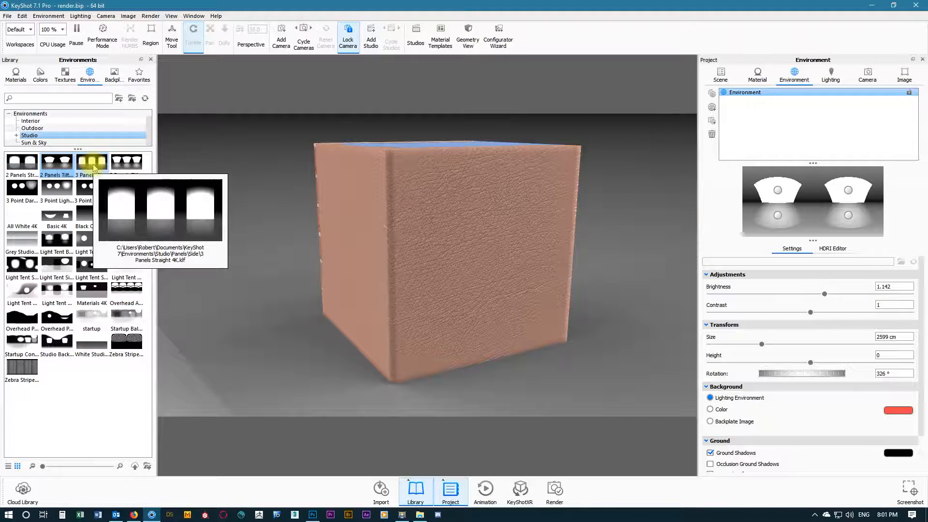
{"action": "left_click", "coordinate": [94, 167]}
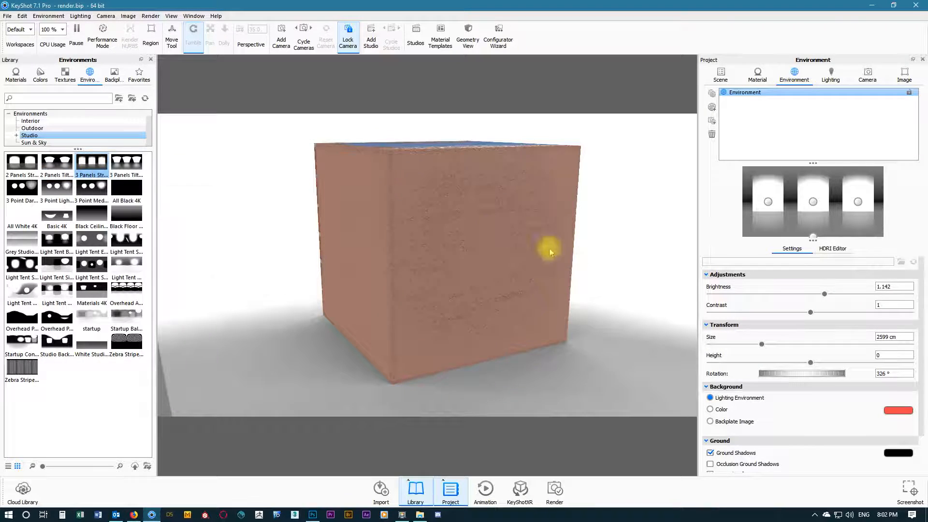
Rotate the environment to 82°, try the Basic 4K lighting, and apply the 2 Panels Tilted 4K environment
{"action": "left_click_drag", "start_coordinate": [776, 374], "coordinate": [811, 374]}
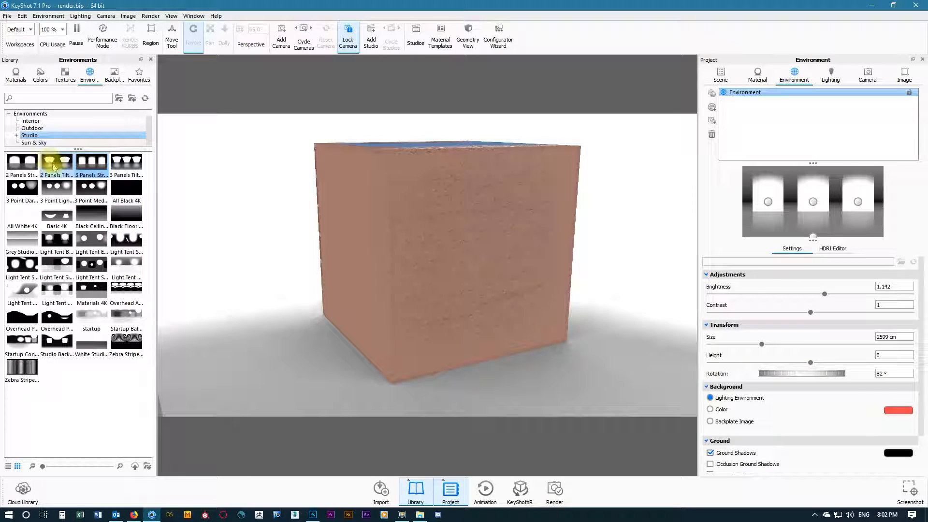
{"action": "double_click", "coordinate": [52, 214]}
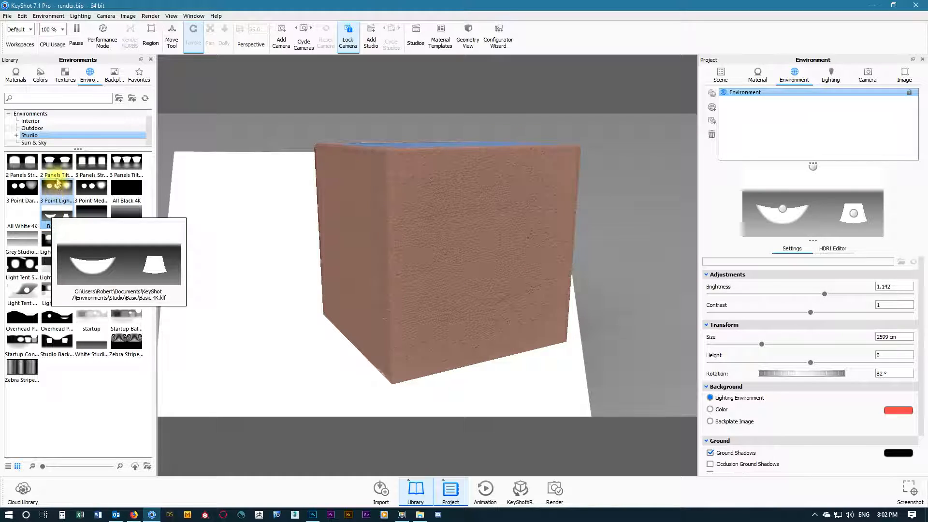
{"action": "double_click", "coordinate": [57, 164]}
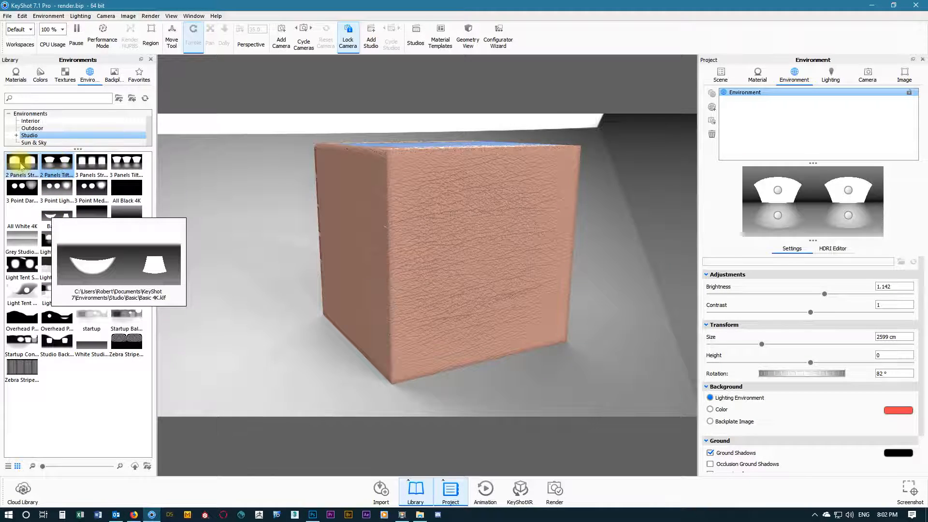
Reset the environment rotation to 0° and set its brightness to 1
{"action": "double_click", "coordinate": [890, 371]}
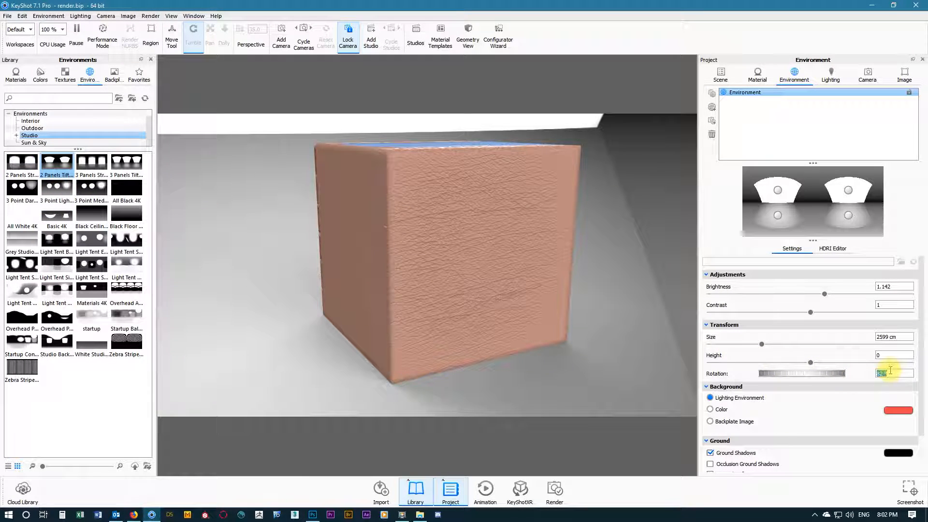
{"action": "key", "text": "Return"}
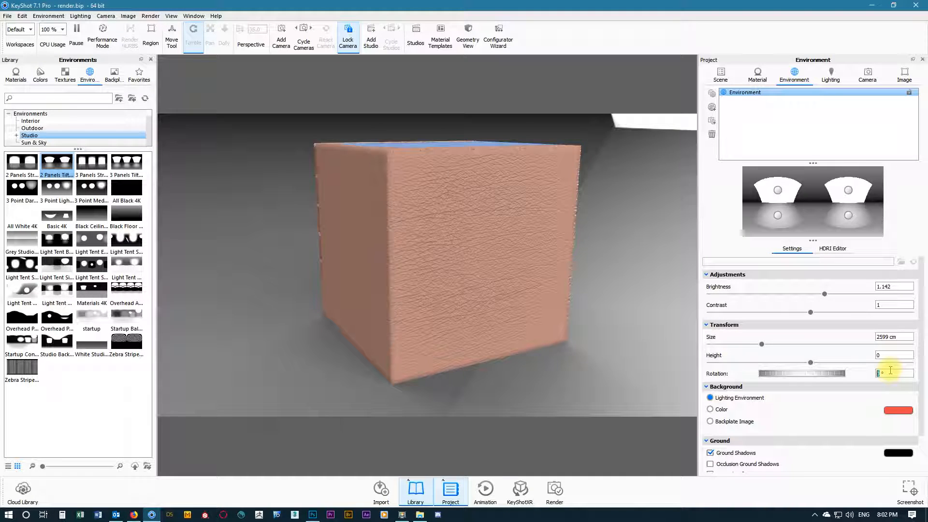
{"action": "double_click", "coordinate": [890, 287]}
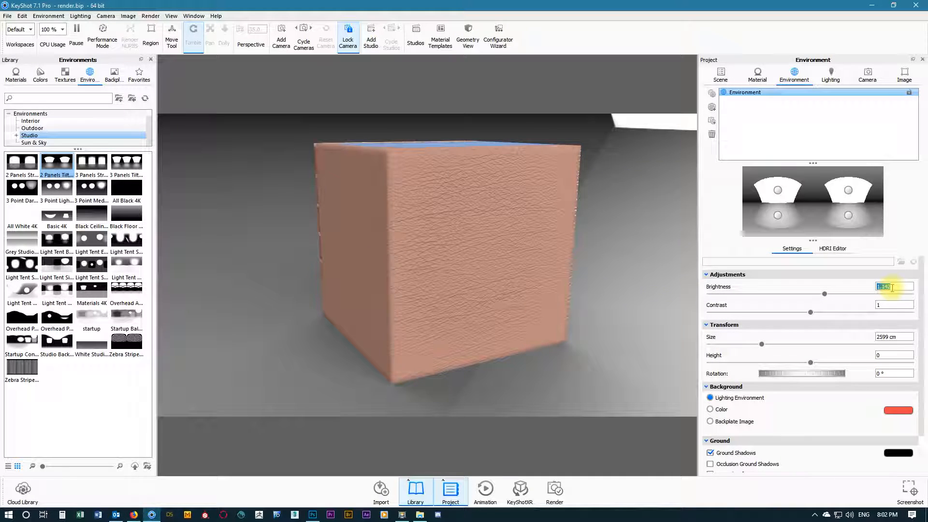
{"action": "key", "text": "Return"}
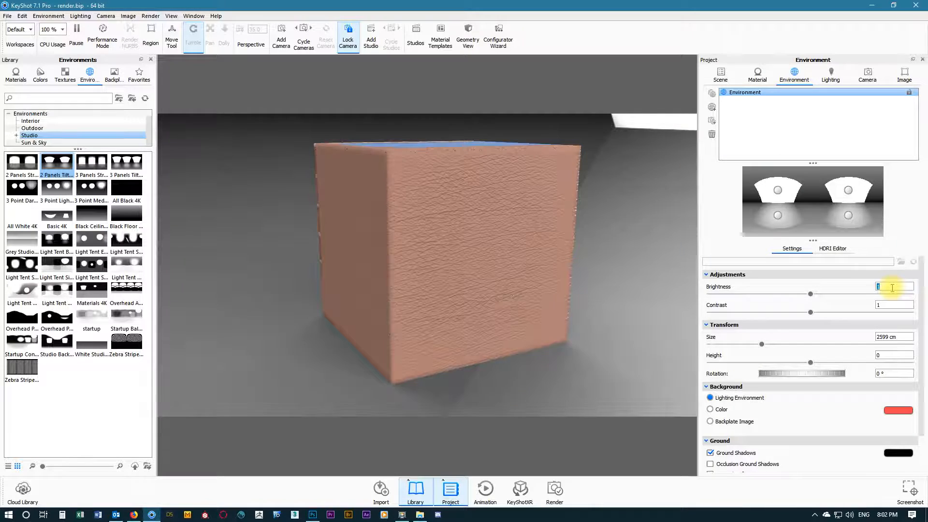
Apply the 2 Panels Straight studio environment rotated to 331.5° and lock it
{"action": "double_click", "coordinate": [29, 166]}
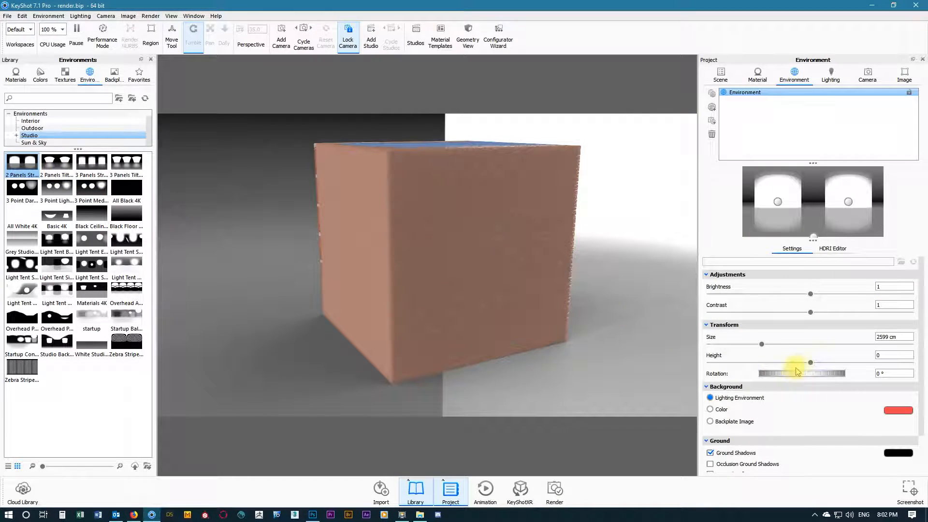
{"action": "left_click_drag", "start_coordinate": [801, 376], "coordinate": [797, 376]}
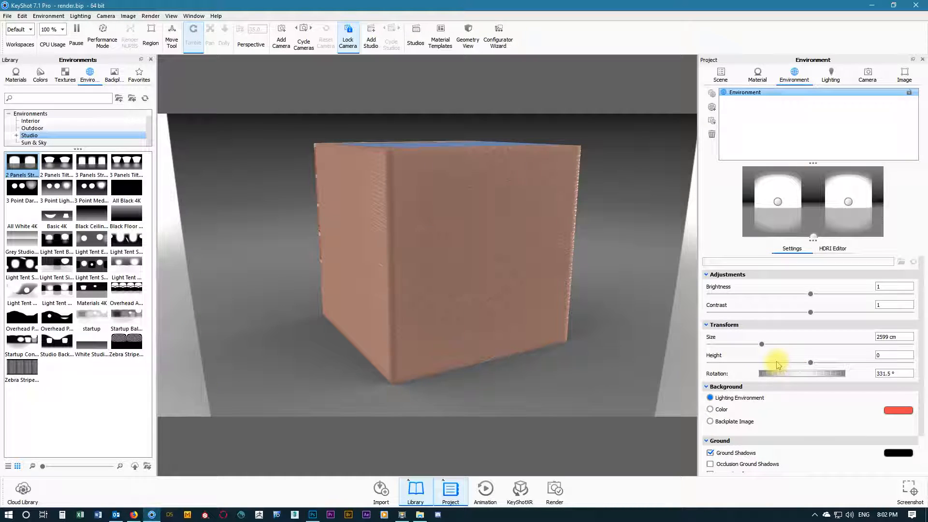
{"action": "left_click", "coordinate": [909, 92]}
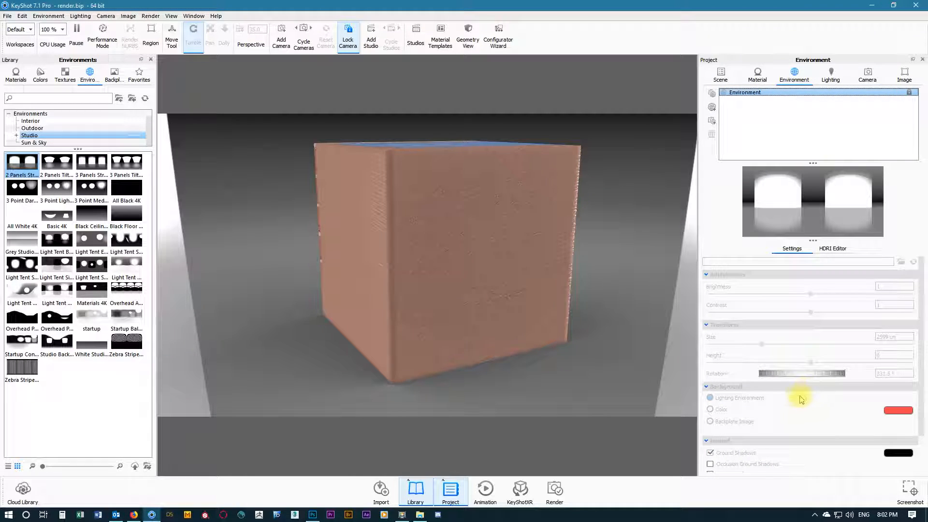
Preview the cube through the Shot 2 camera and return to the Shot 1 camera
{"action": "left_click", "coordinate": [868, 75]}
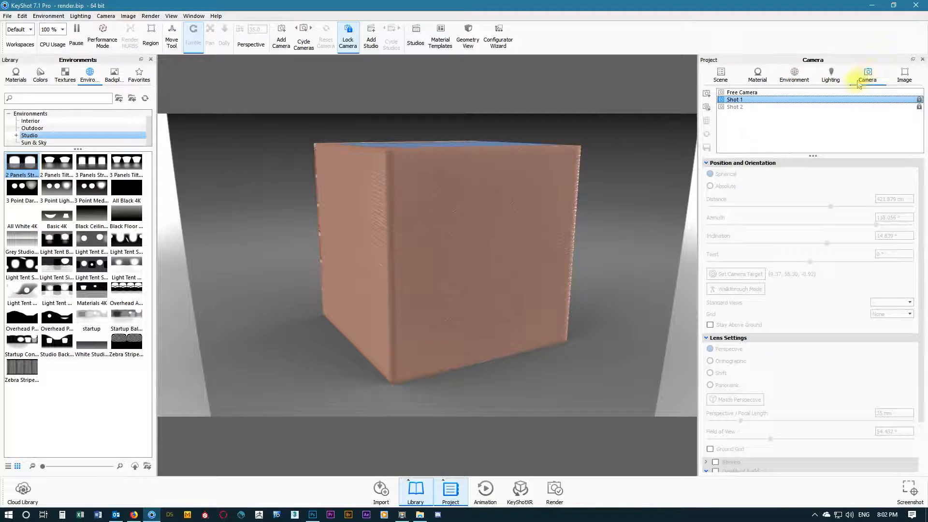
{"action": "left_click", "coordinate": [744, 107]}
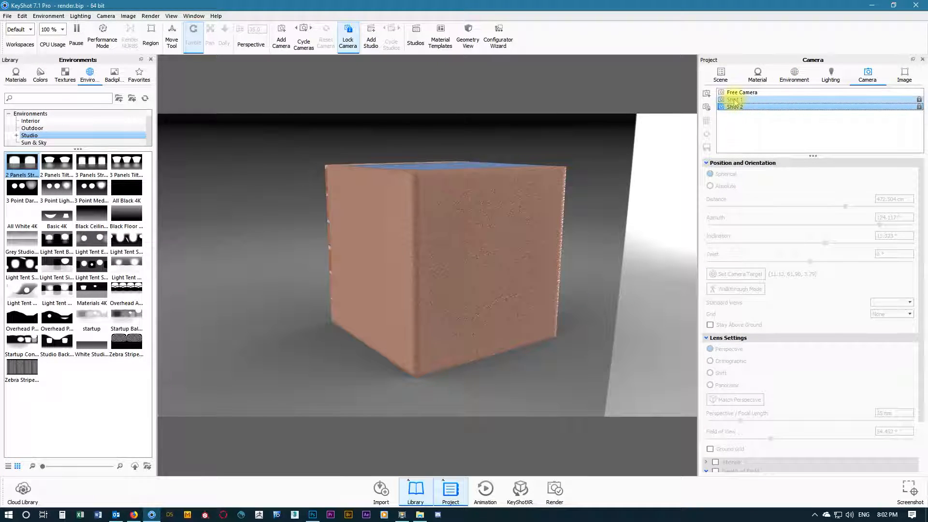
{"action": "left_click", "coordinate": [743, 100]}
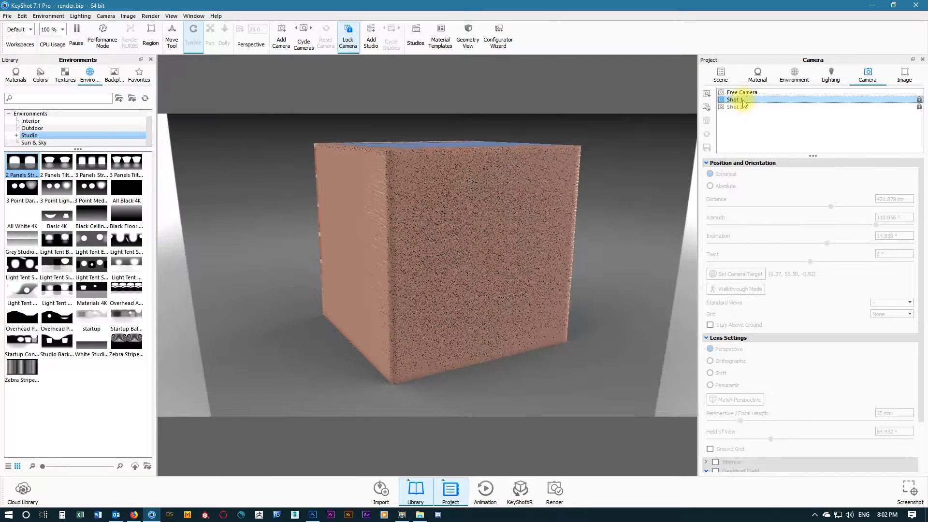
Add still-image renders of Shot 1 and Shot 2 to the render queue with alpha transparency turned off
{"action": "left_click", "coordinate": [554, 498]}
{"action": "left_click", "coordinate": [308, 115]}
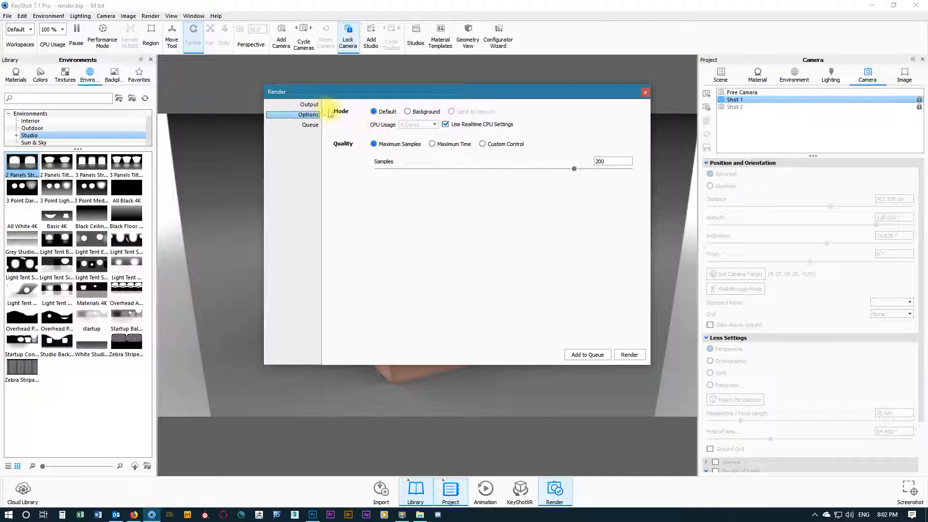
{"action": "left_click", "coordinate": [308, 105]}
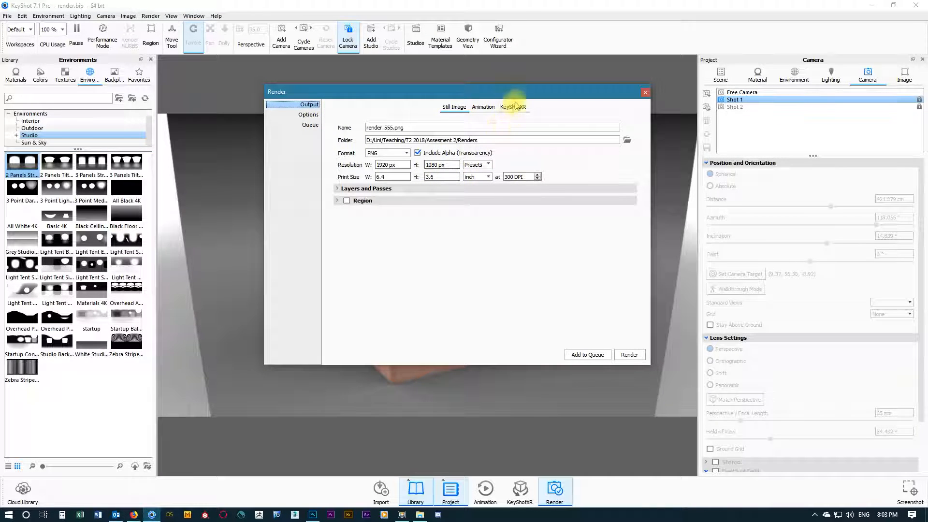
{"action": "left_click_drag", "start_coordinate": [513, 93], "coordinate": [314, 141]}
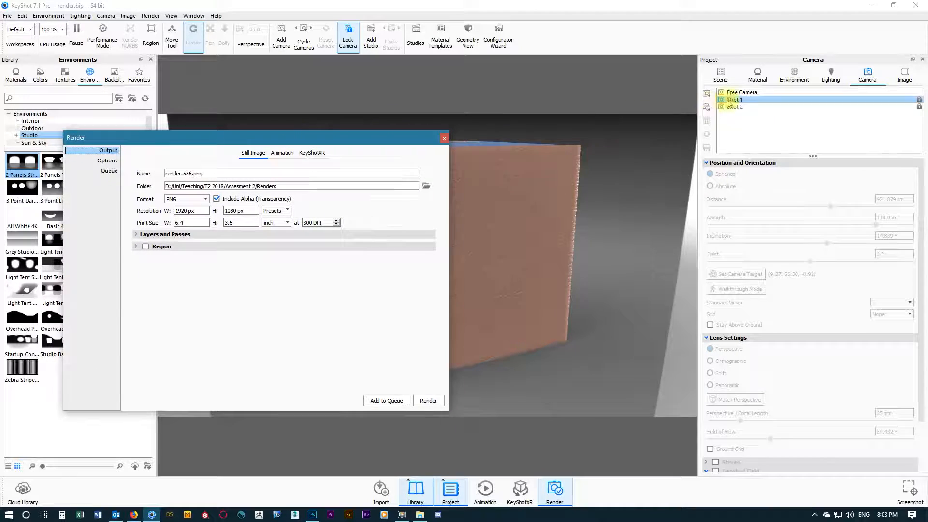
{"action": "left_click", "coordinate": [217, 200]}
{"action": "left_click", "coordinate": [386, 401]}
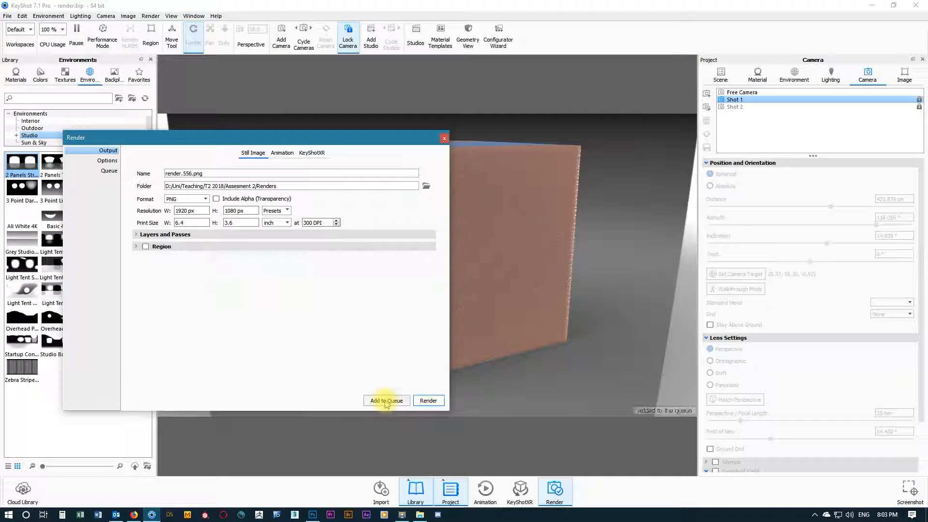
{"action": "left_click", "coordinate": [753, 107]}
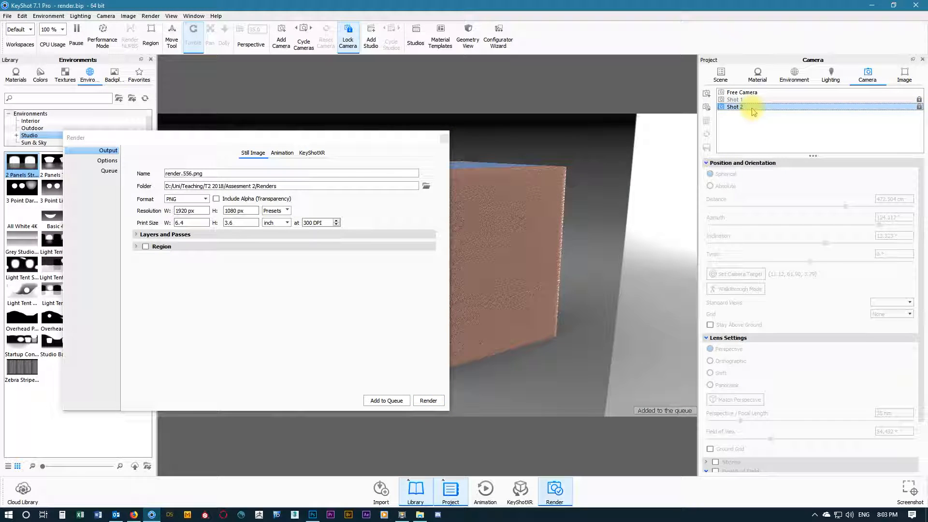
{"action": "left_click", "coordinate": [389, 400]}
Turn on alpha transparency and add Shot 1 and Shot 2 to the render queue again
{"action": "left_click", "coordinate": [216, 198]}
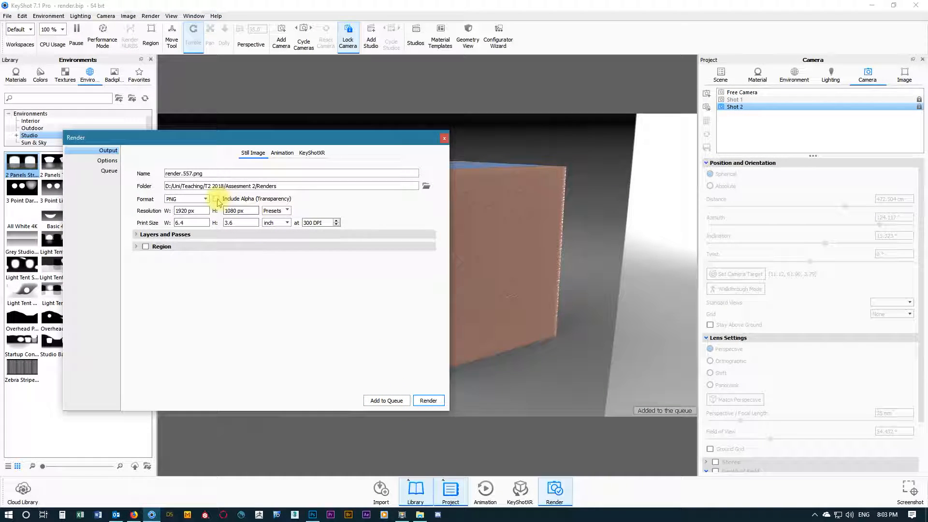
{"action": "left_click", "coordinate": [744, 100]}
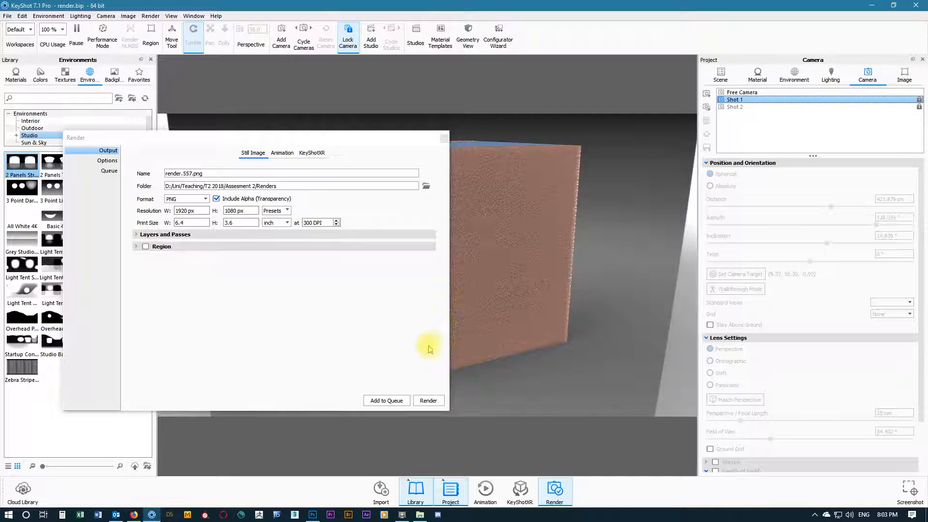
{"action": "left_click", "coordinate": [387, 401]}
{"action": "left_click", "coordinate": [734, 107]}
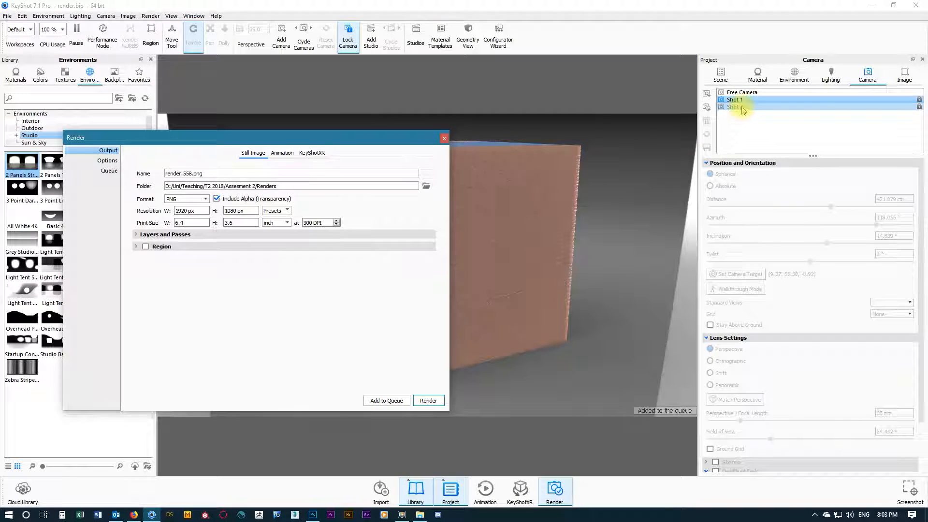
{"action": "left_click", "coordinate": [391, 401]}
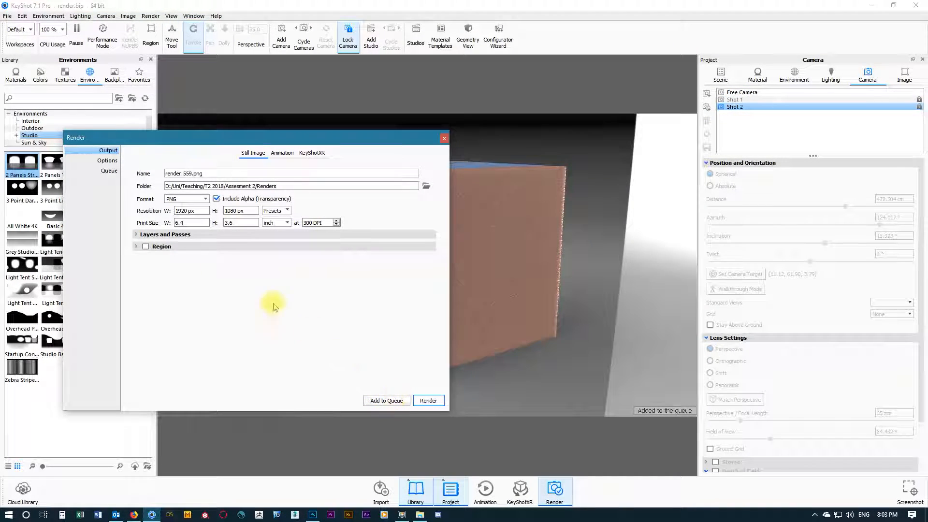
Check the previews of the queued render jobs and process the queue
{"action": "left_click", "coordinate": [109, 170]}
{"action": "left_click", "coordinate": [171, 188]}
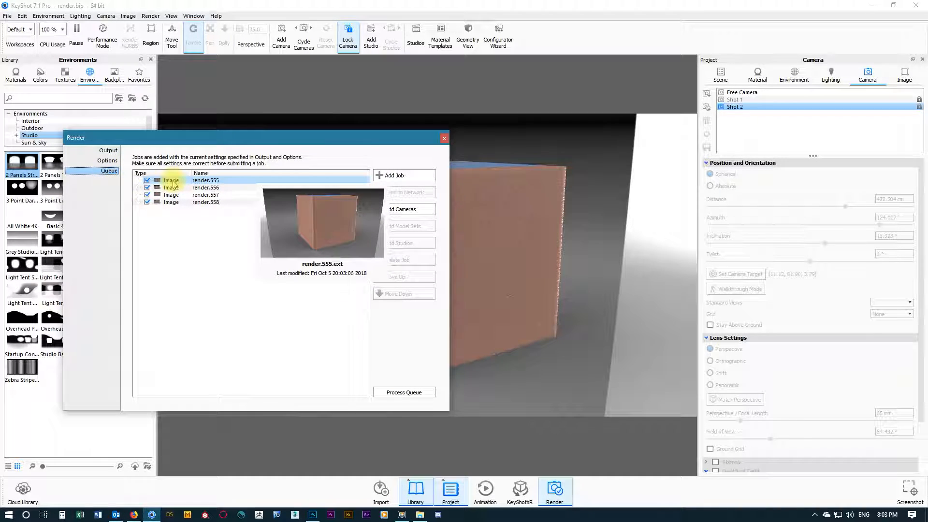
{"action": "left_click", "coordinate": [176, 196]}
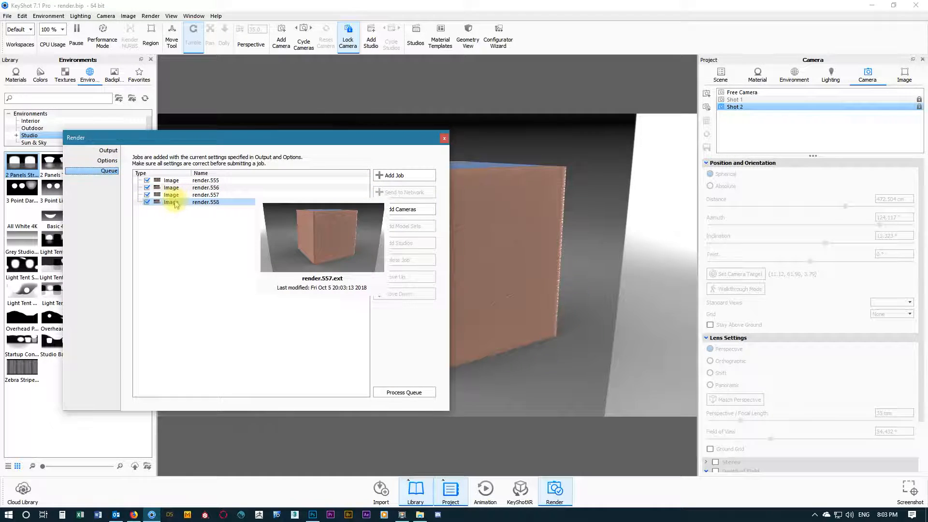
{"action": "left_click", "coordinate": [356, 314]}
{"action": "left_click", "coordinate": [400, 394]}
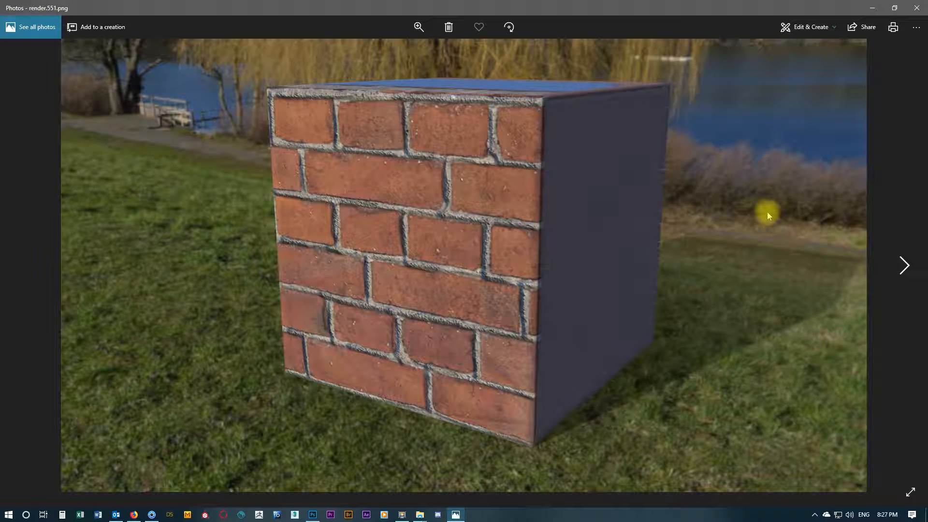
Review the finished images in Photos from render.552.png through render.558.png, comparing opaque and transparent backgrounds
{"action": "key", "text": "Right"}
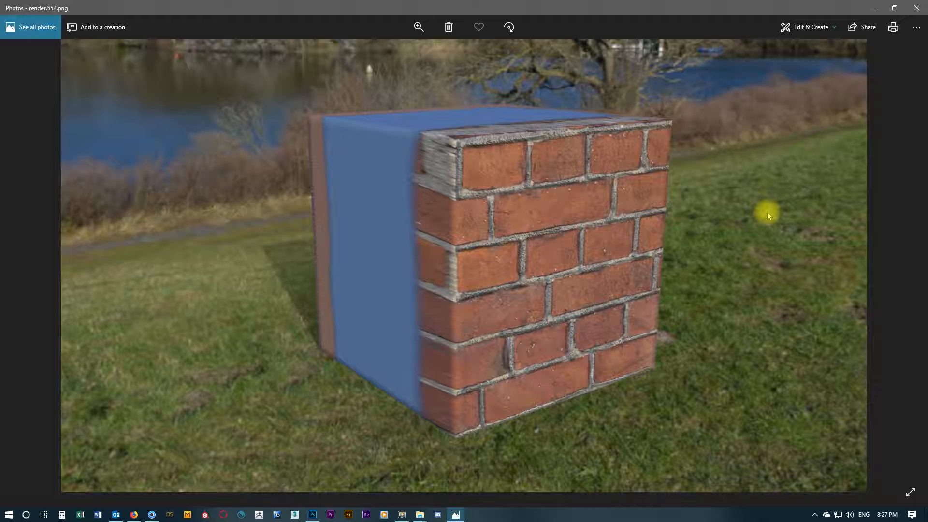
{"action": "key", "text": "Right"}
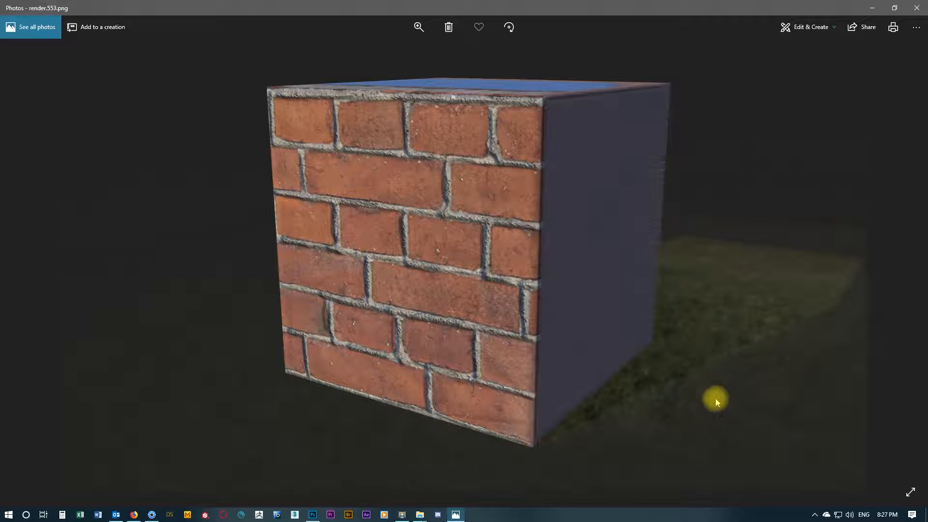
{"action": "key", "text": "Right"}
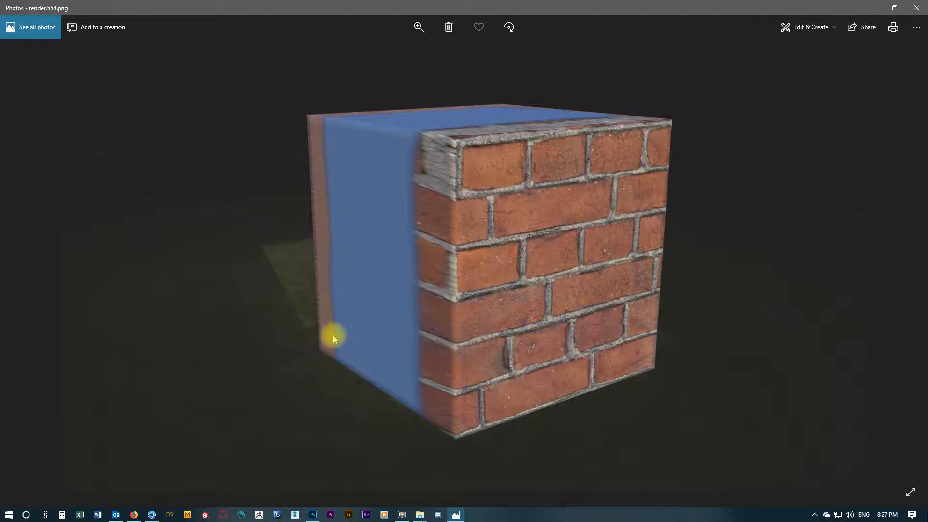
{"action": "key", "text": "Right"}
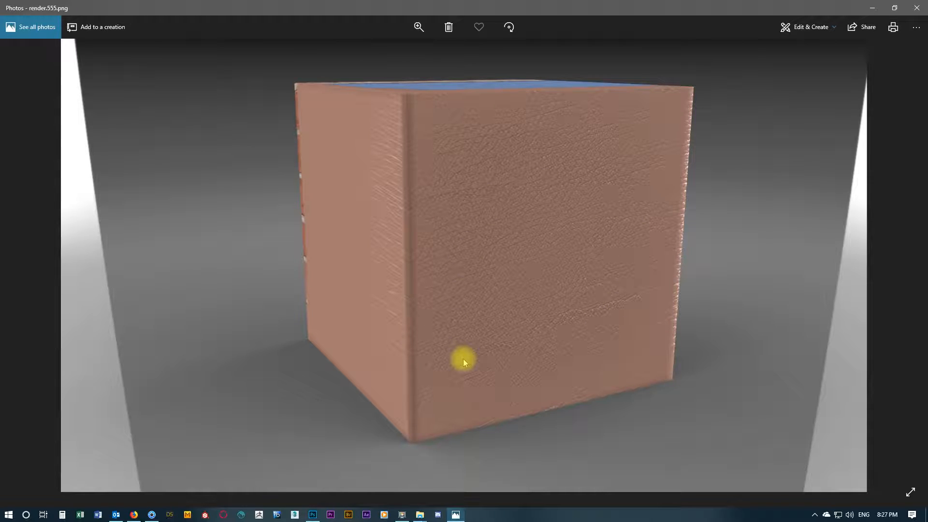
{"action": "key", "text": "Right"}
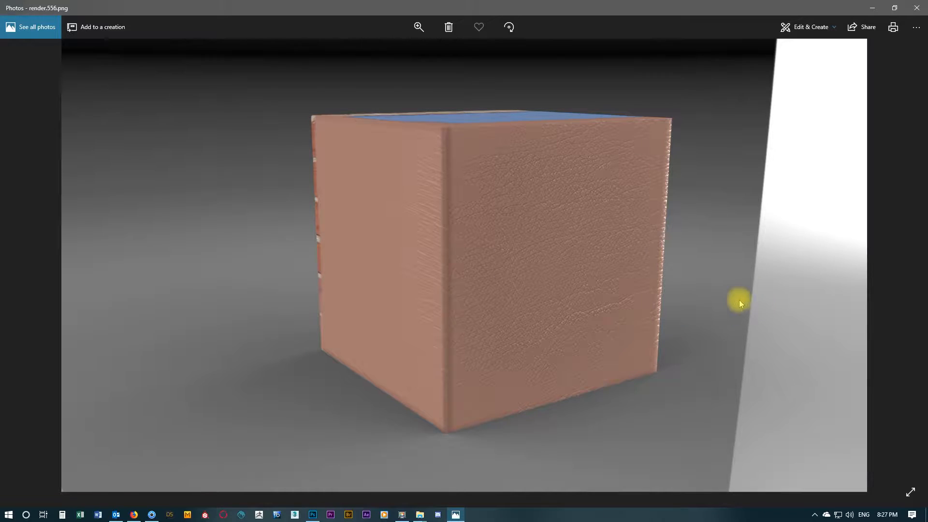
{"action": "key", "text": "Right"}
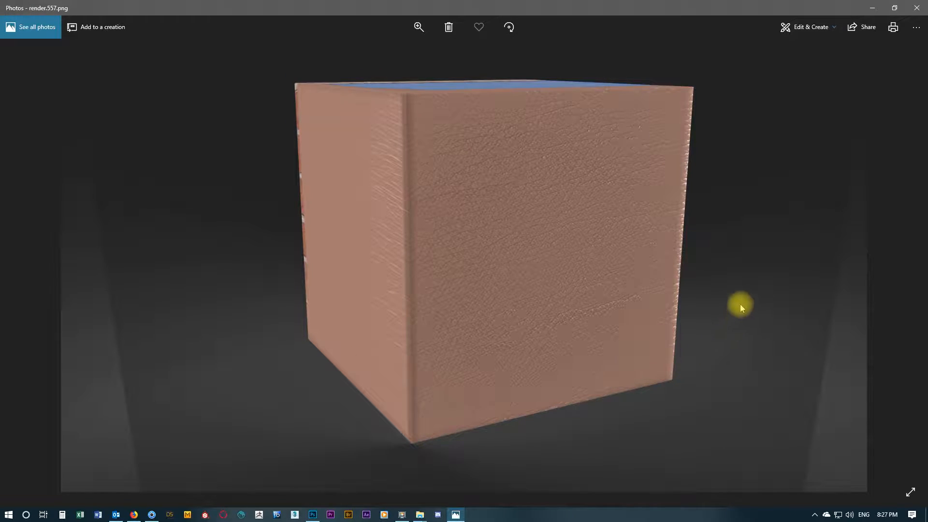
{"action": "key", "text": "Right"}
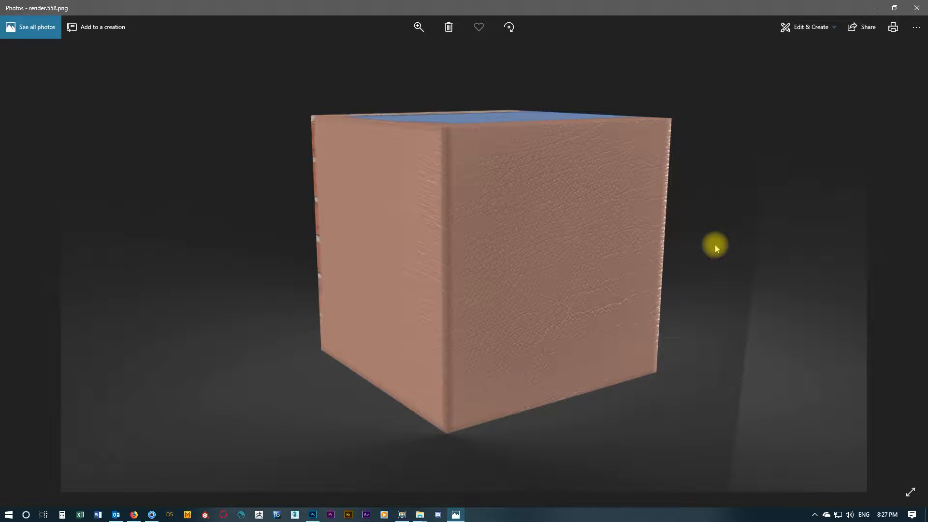
Switch to Photoshop and compare render.553.png with its white background Layer 2 hidden and shown
{"action": "left_click", "coordinate": [313, 514]}
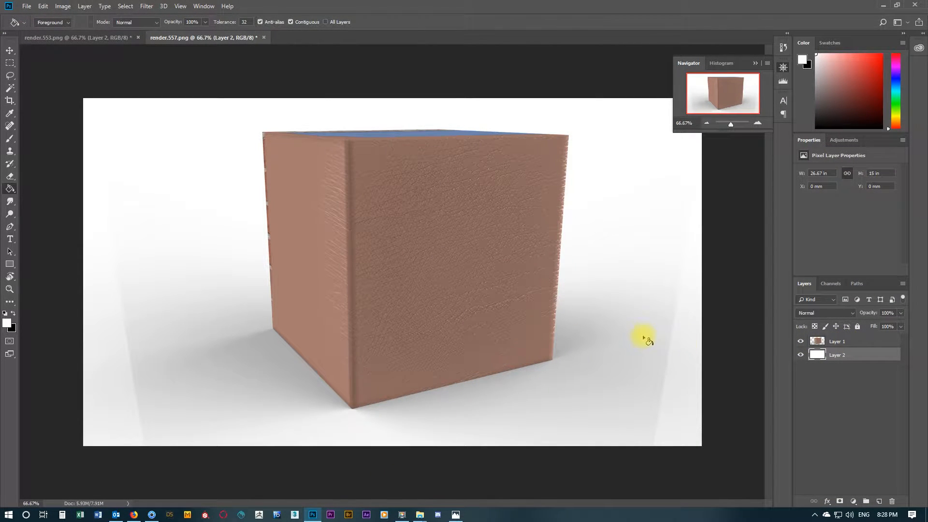
{"action": "left_click", "coordinate": [81, 38]}
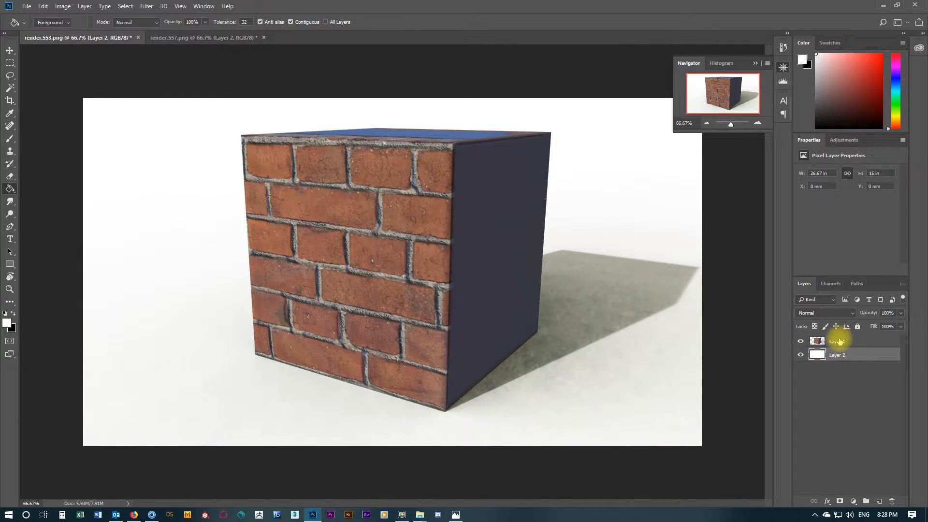
{"action": "left_click", "coordinate": [801, 355]}
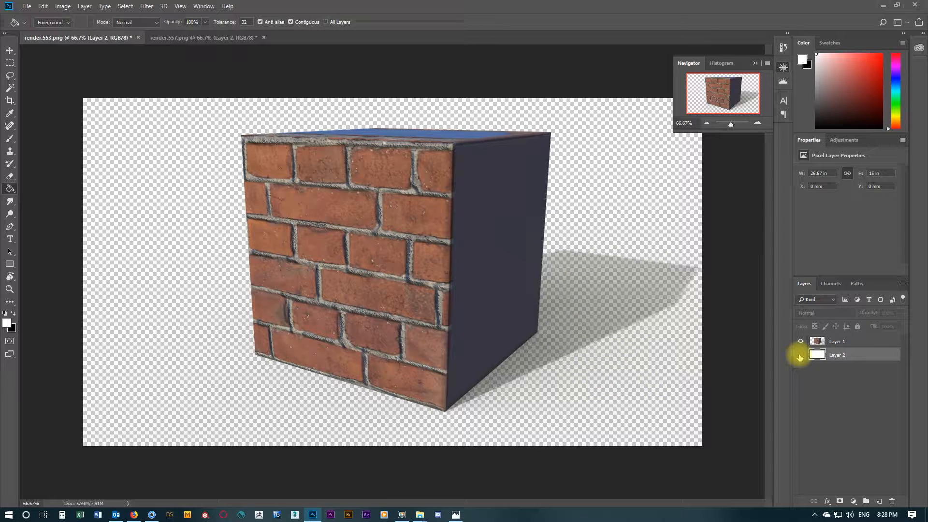
{"action": "left_click", "coordinate": [800, 355]}
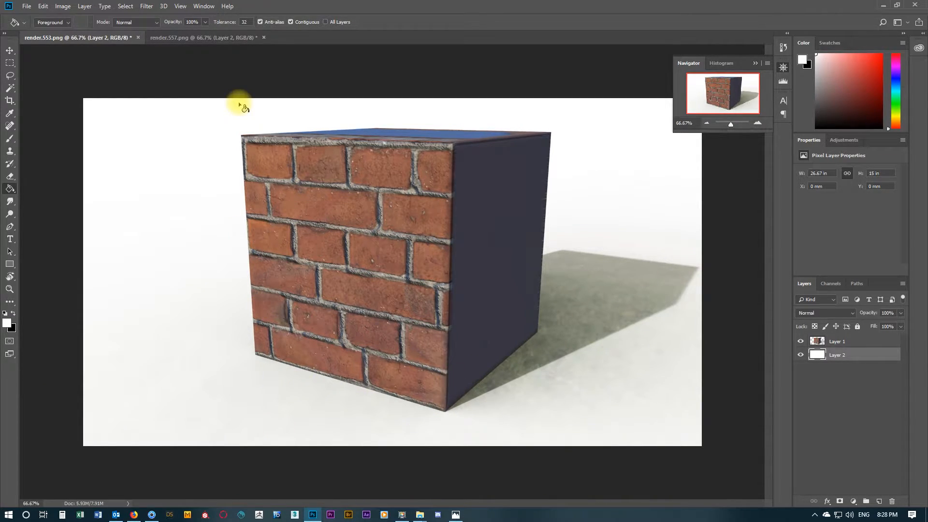
In render.557.png, toggle the visibility of the white Layer 2 twice to compare the transparent render with and without it
{"action": "left_click", "coordinate": [191, 37]}
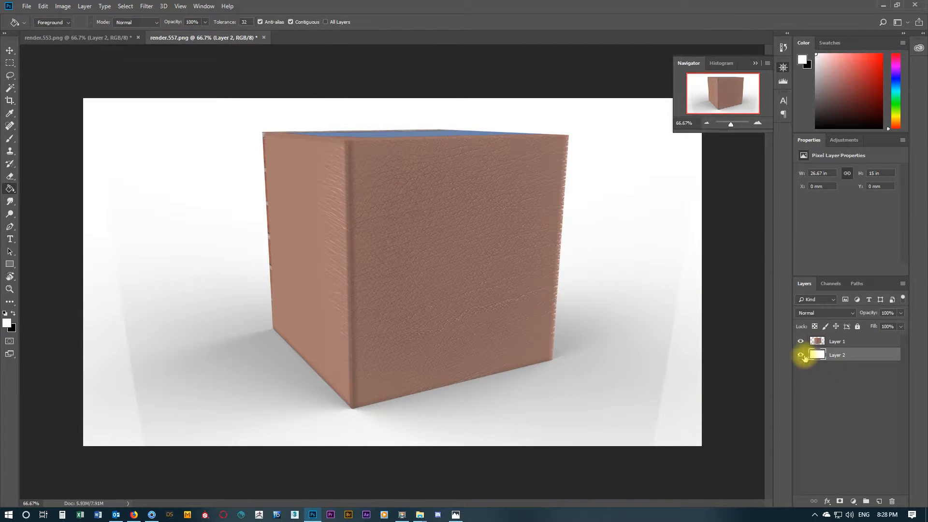
{"action": "left_click", "coordinate": [801, 355]}
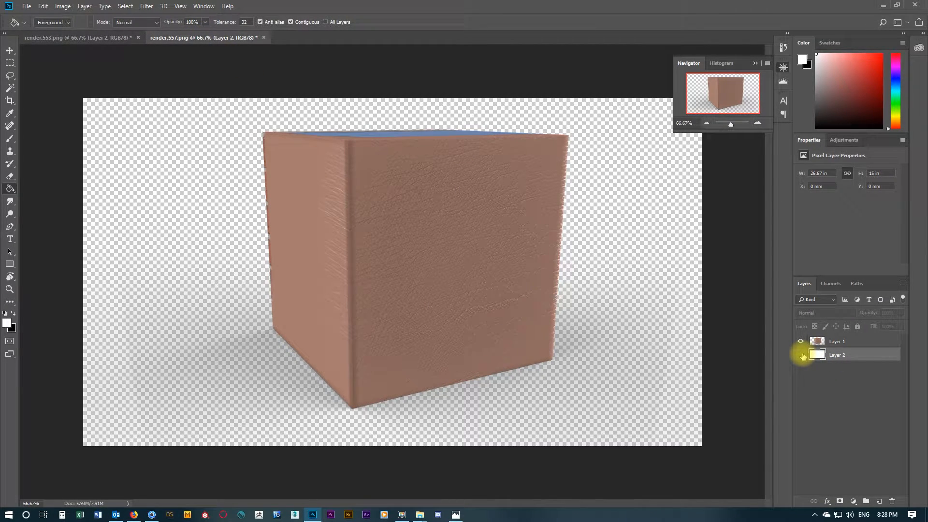
{"action": "left_click", "coordinate": [801, 356]}
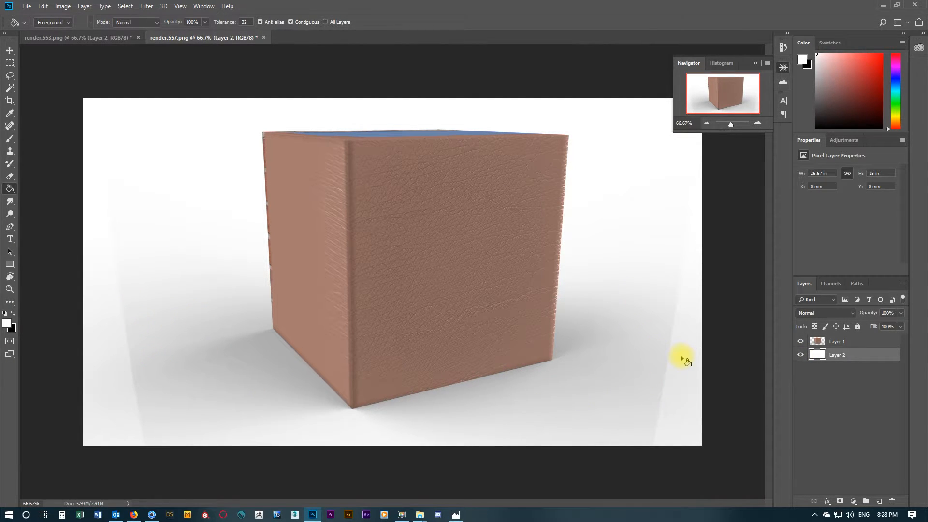
{"action": "left_click", "coordinate": [800, 356]}
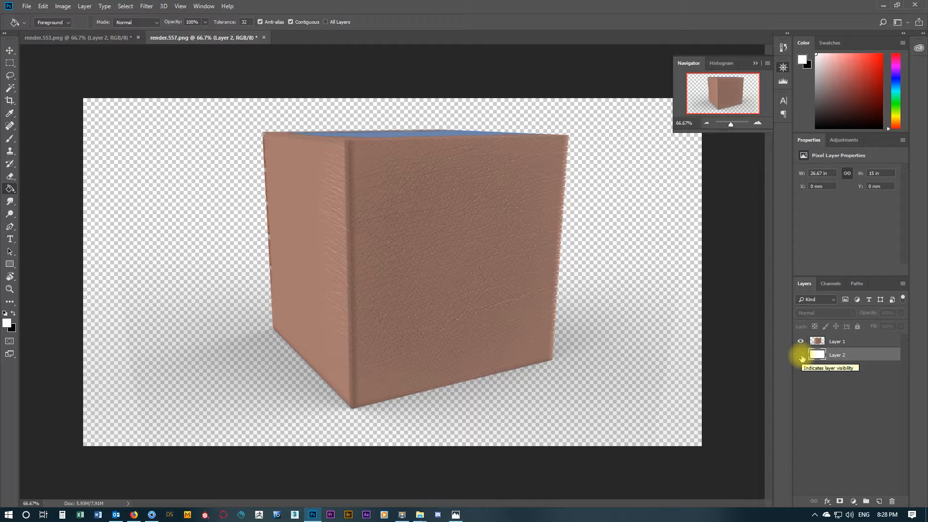
{"action": "left_click", "coordinate": [801, 356]}
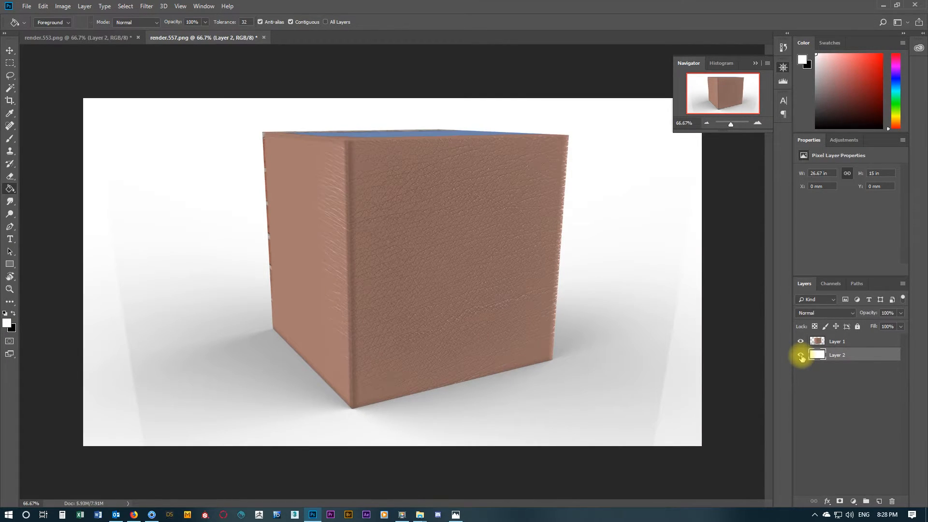